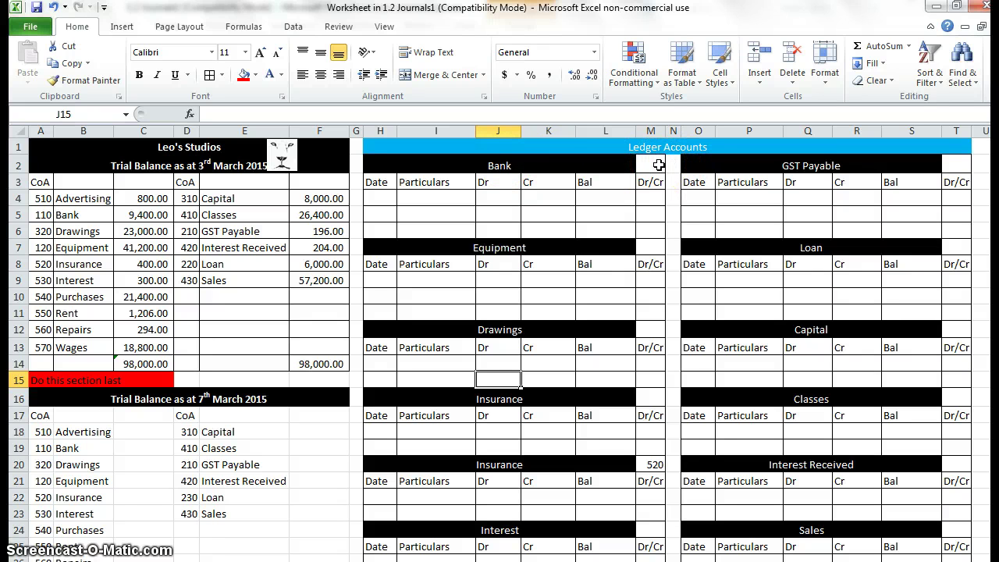
Link the Bank and Equipment ledger code cells, M2 and M7, to their trial balance codes with =A5 and =A7.
{"action": "left_click", "coordinate": [654, 165]}
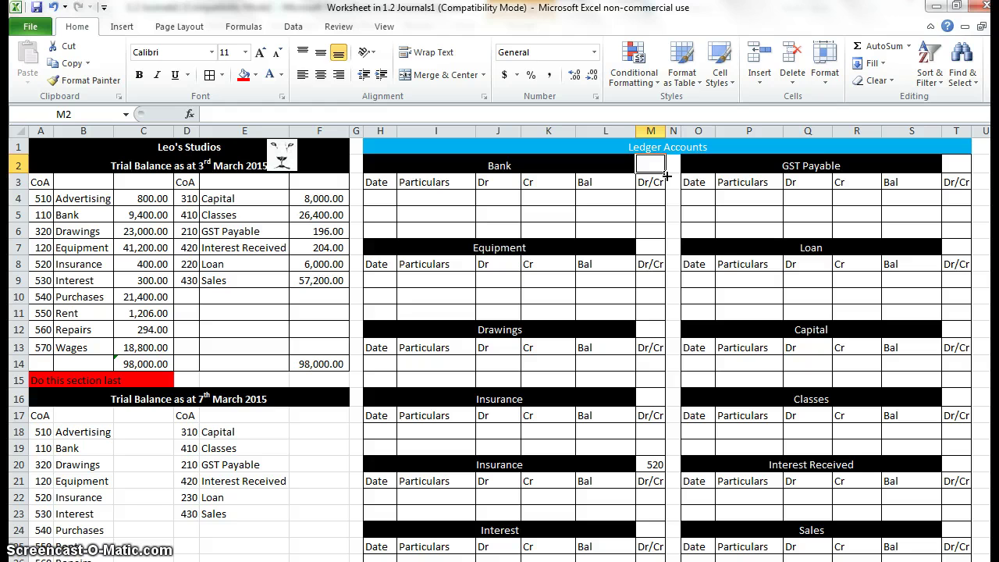
{"action": "type", "text": "="}
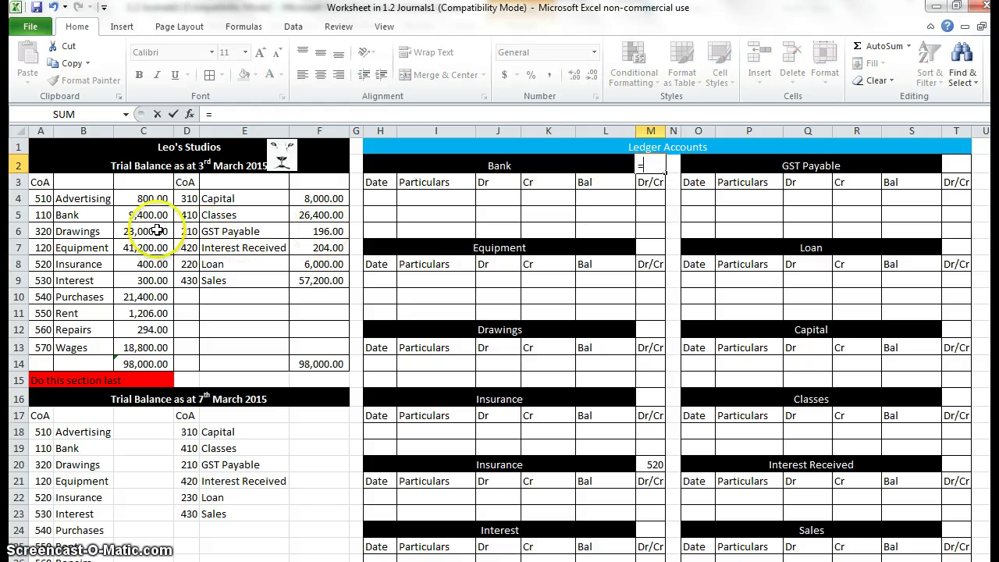
{"action": "left_click", "coordinate": [34, 216]}
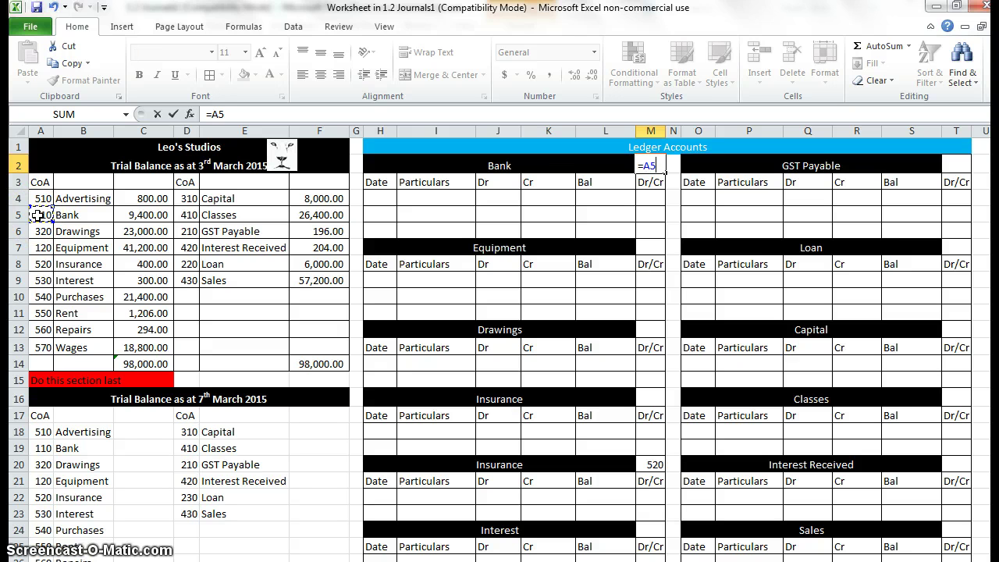
{"action": "key", "text": "Return"}
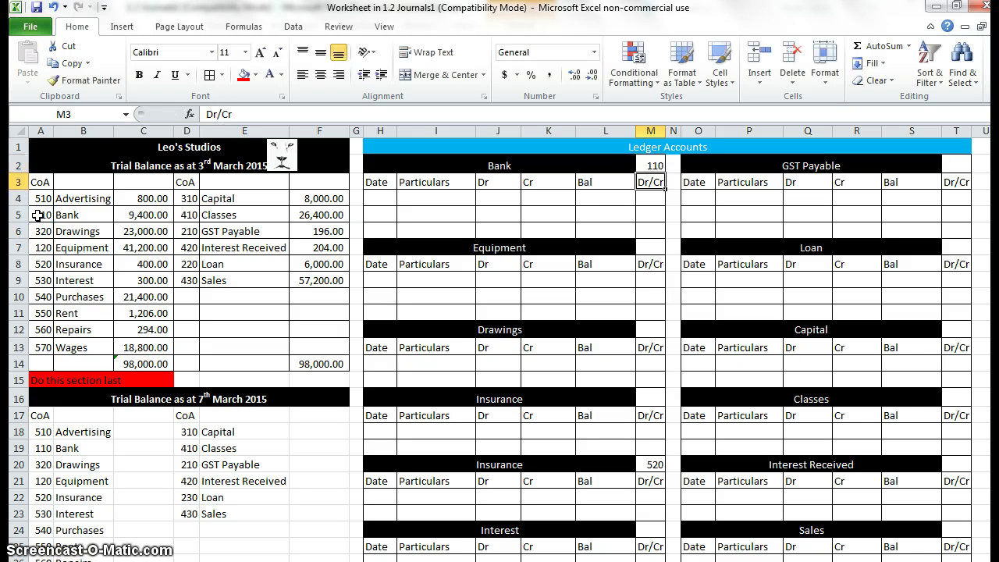
{"action": "left_click", "coordinate": [640, 250]}
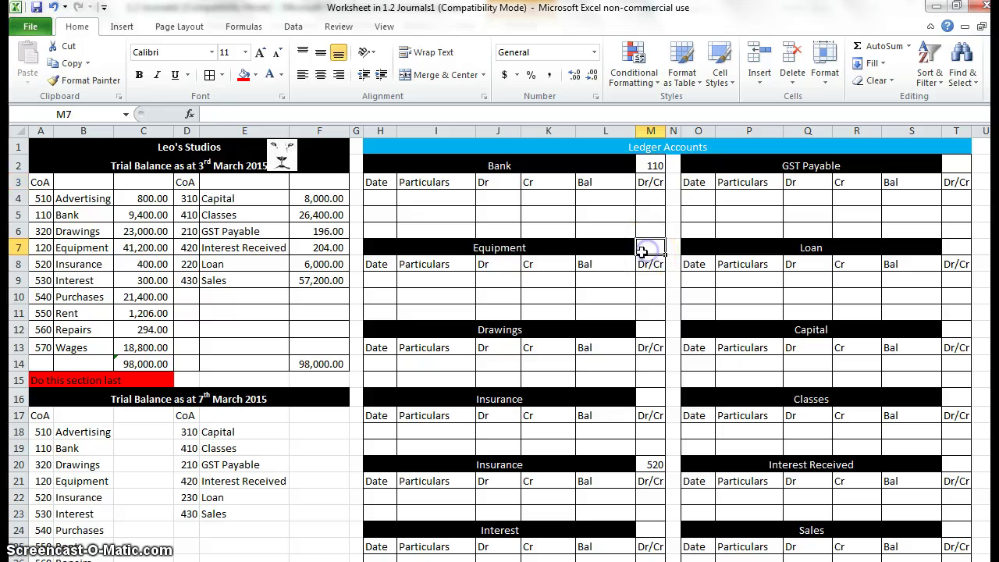
{"action": "type", "text": "="}
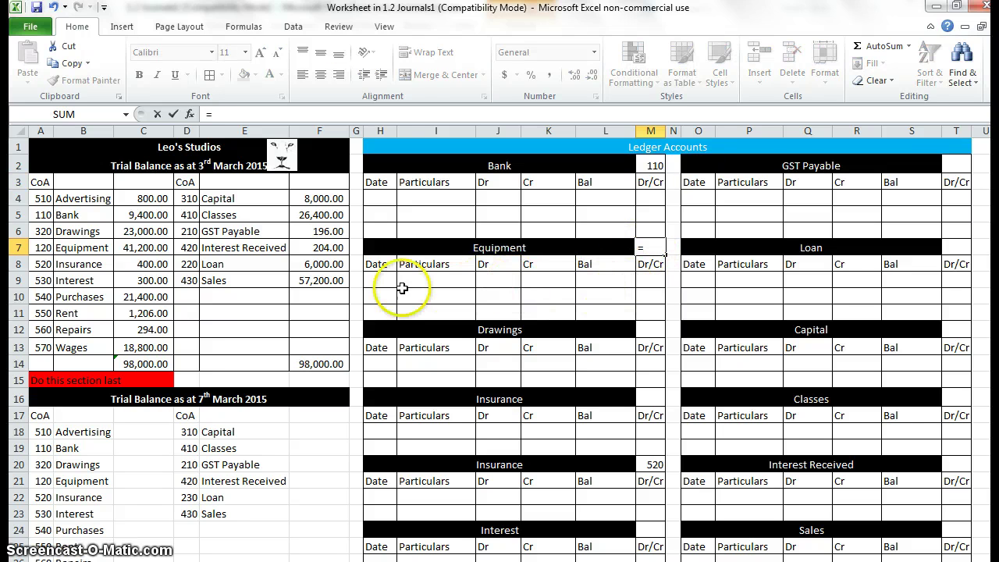
{"action": "left_click", "coordinate": [43, 249]}
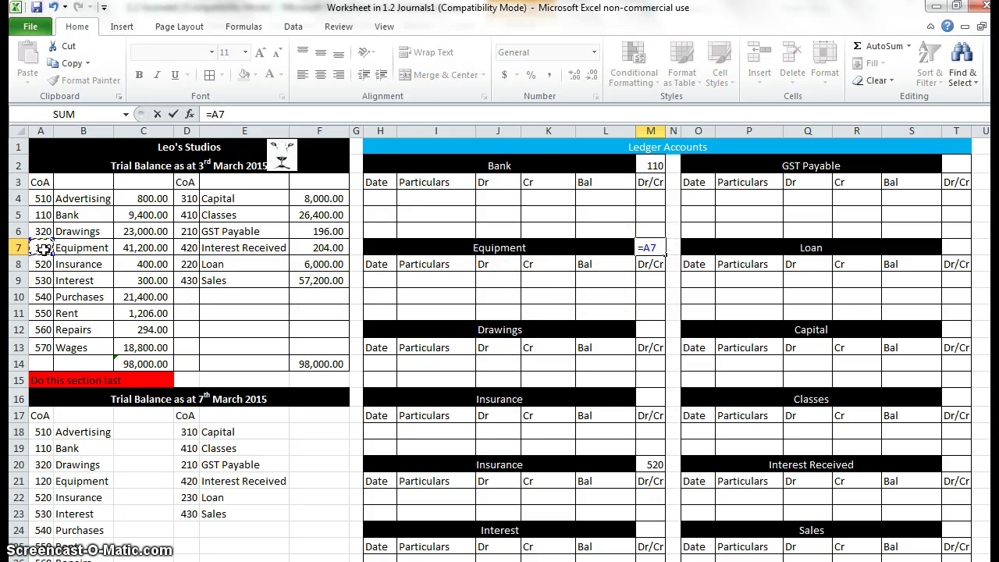
{"action": "key", "text": "Return"}
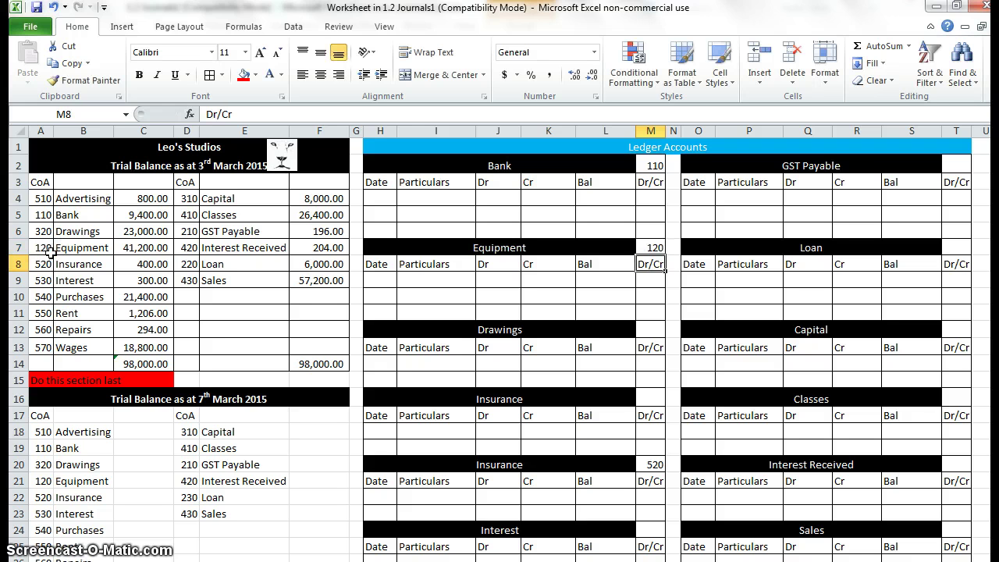
Link the Drawings ledger code in M12 to its trial balance account code with =A6.
{"action": "left_click", "coordinate": [653, 328]}
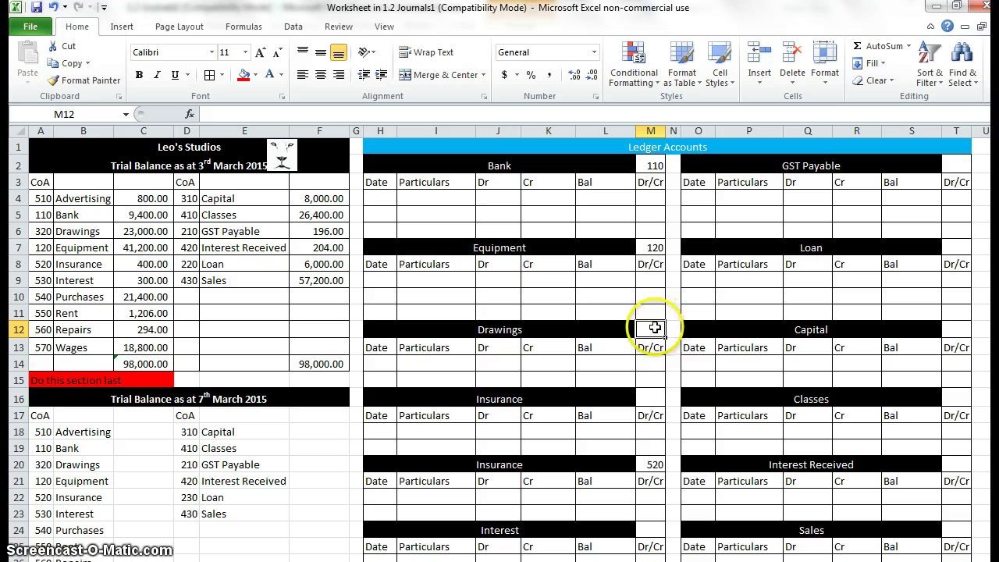
{"action": "type", "text": "="}
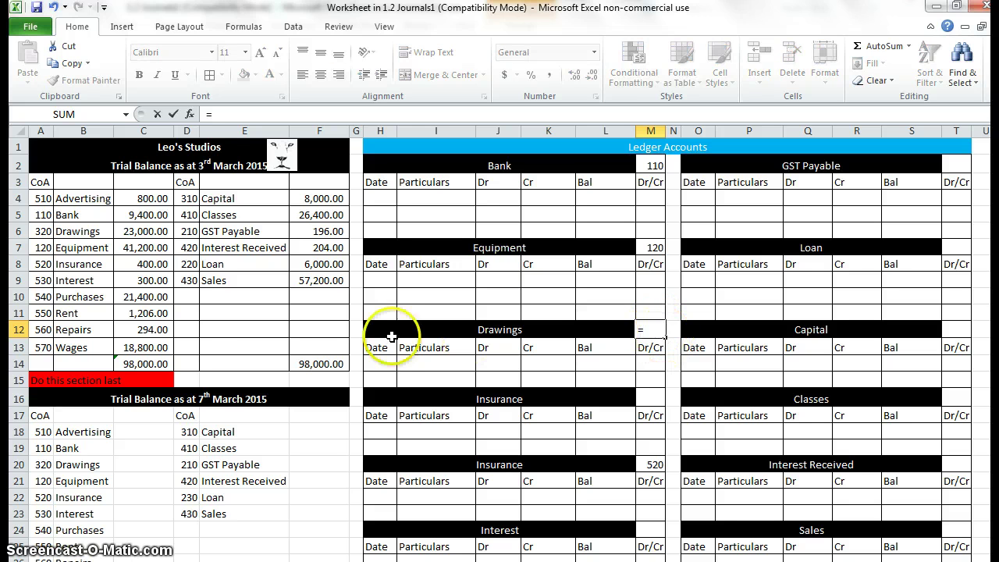
{"action": "left_click", "coordinate": [36, 231]}
{"action": "key", "text": "Return"}
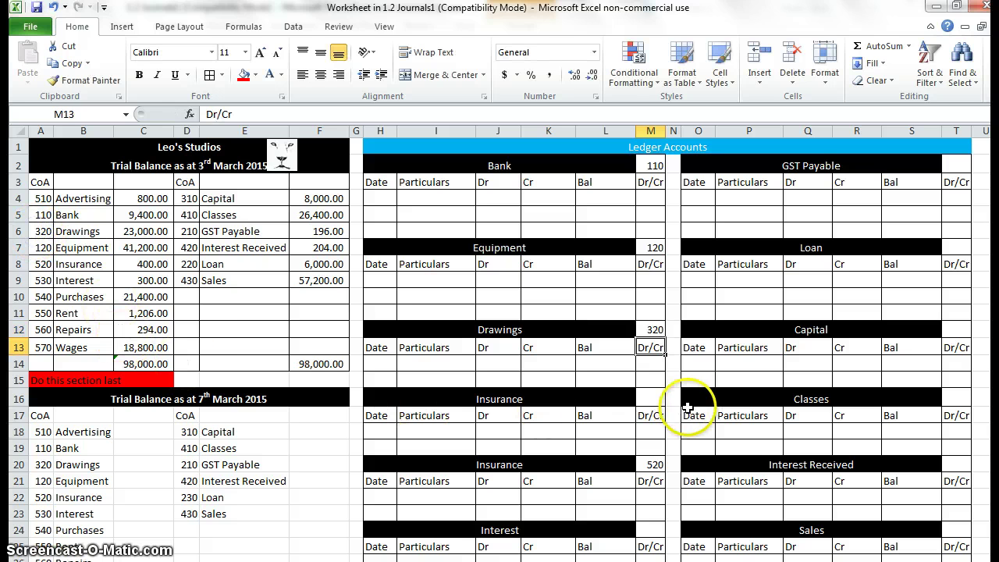
Retitle the row 16 Insurance ledger as Advertising and link its code in M16 with =A4.
{"action": "left_click", "coordinate": [653, 400]}
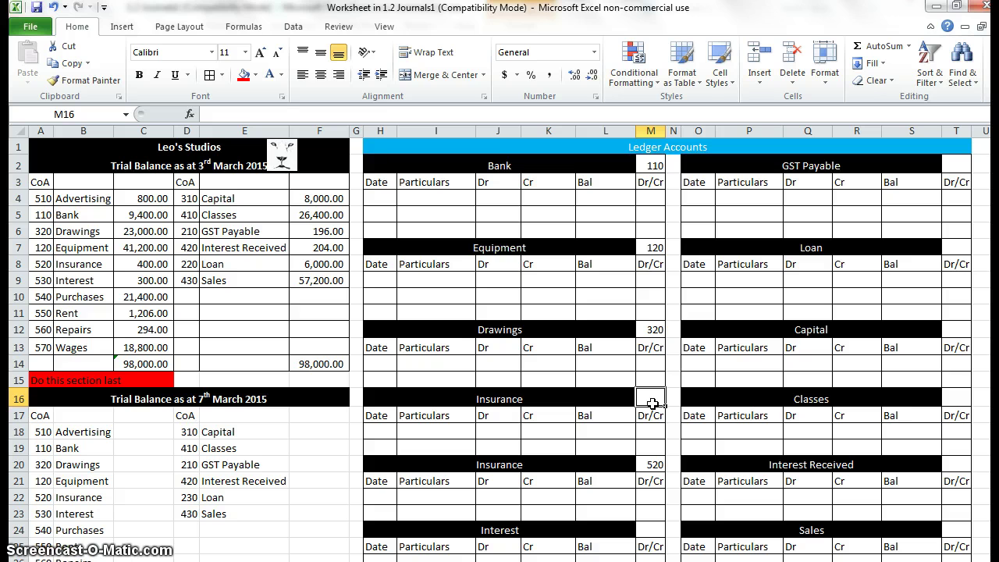
{"action": "left_click", "coordinate": [522, 399]}
{"action": "type", "text": "Ad"}
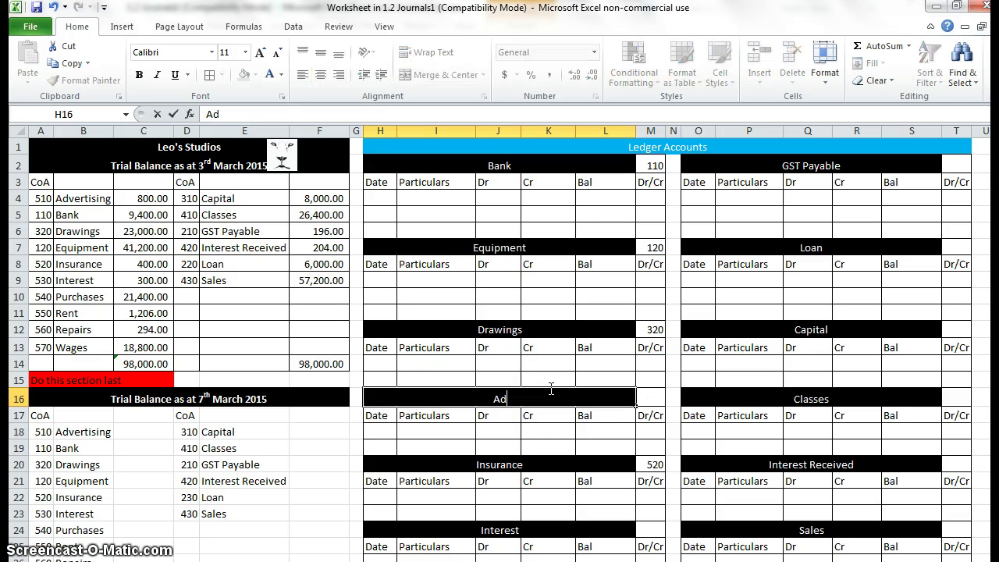
{"action": "type", "text": "vertising"}
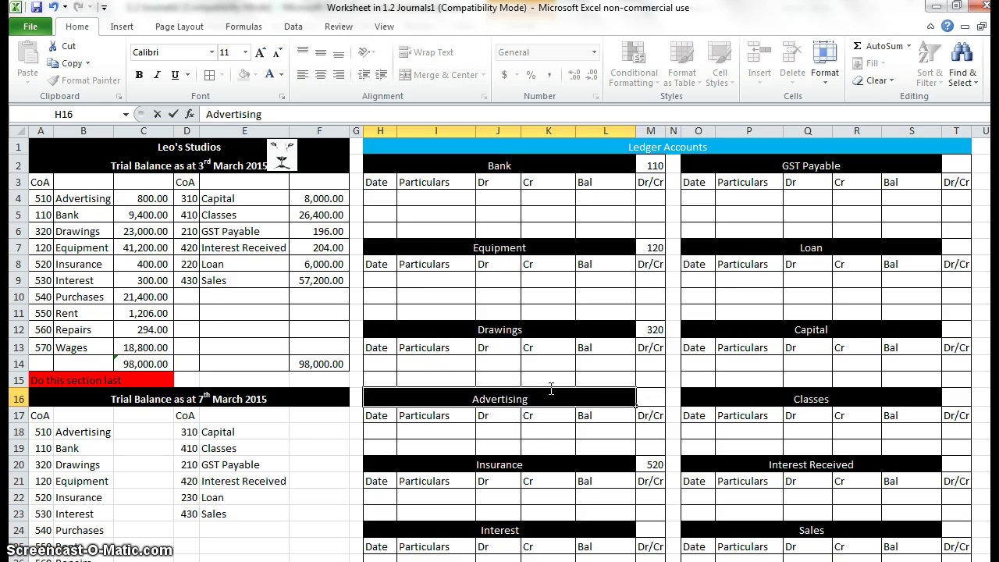
{"action": "left_click", "coordinate": [657, 400]}
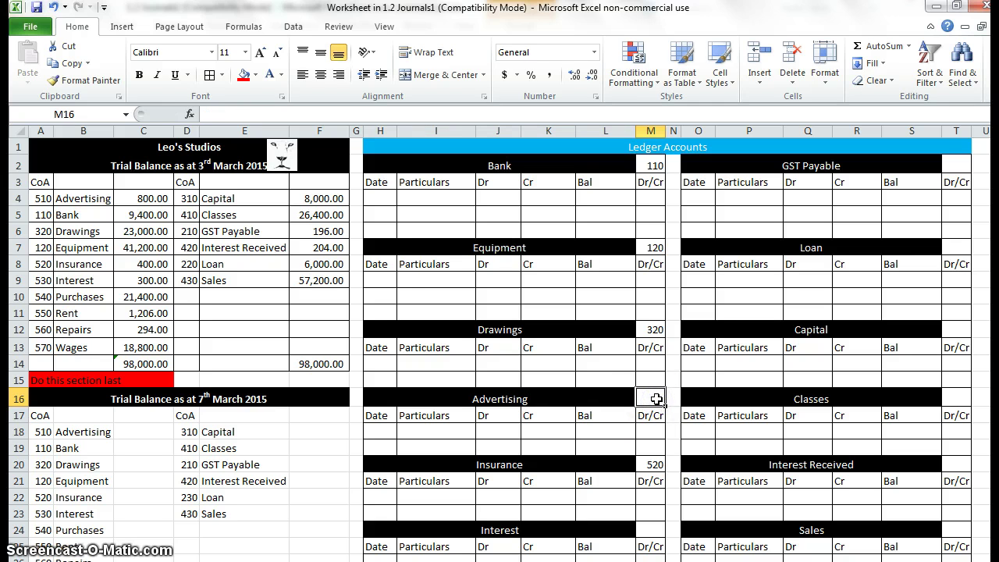
{"action": "type", "text": "="}
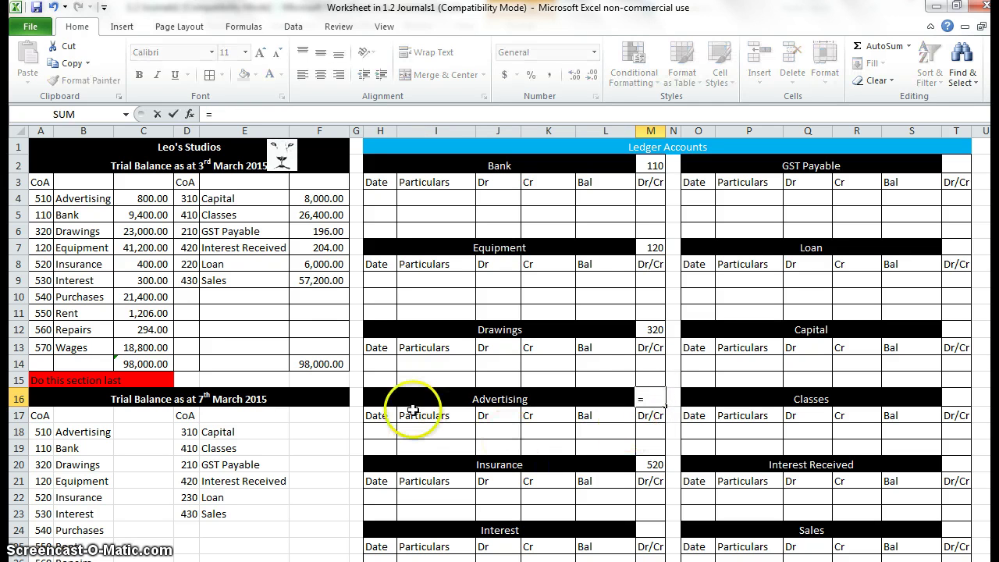
{"action": "left_click", "coordinate": [39, 200]}
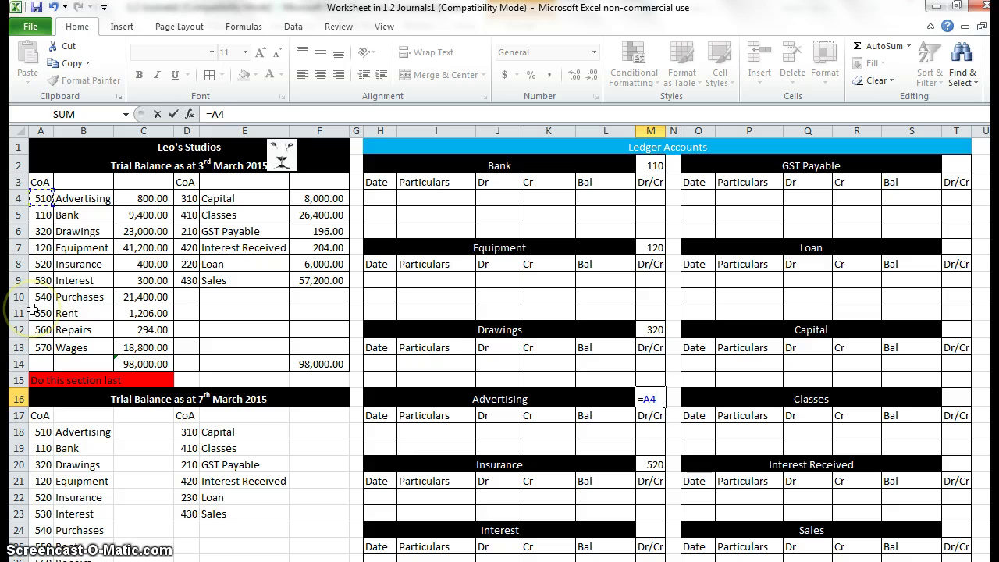
{"action": "key", "text": "Return"}
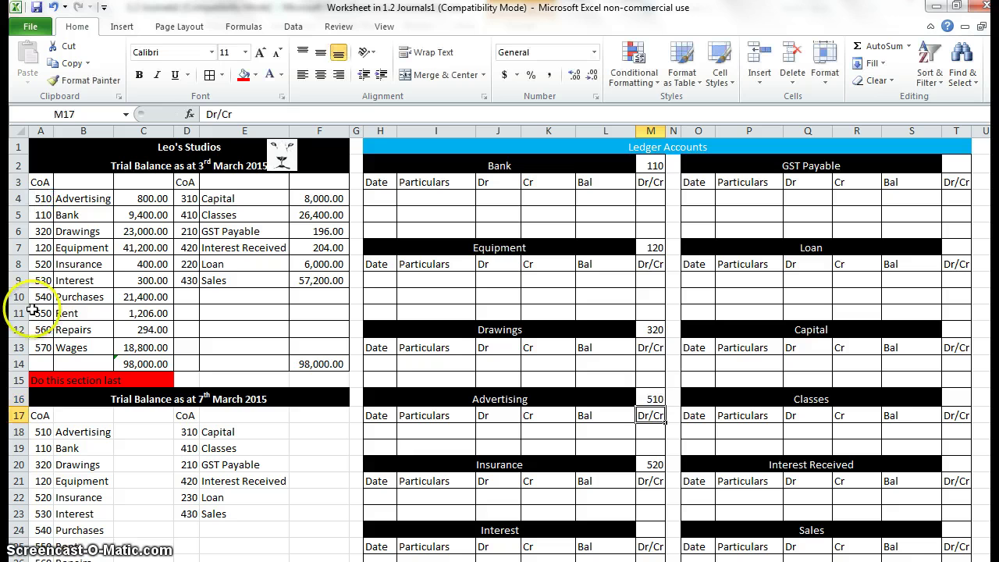
Link the Insurance and Interest ledger code cells, M20 and M24, to their trial balance codes with =A8 and =A9.
{"action": "left_click", "coordinate": [648, 466]}
{"action": "type", "text": "="}
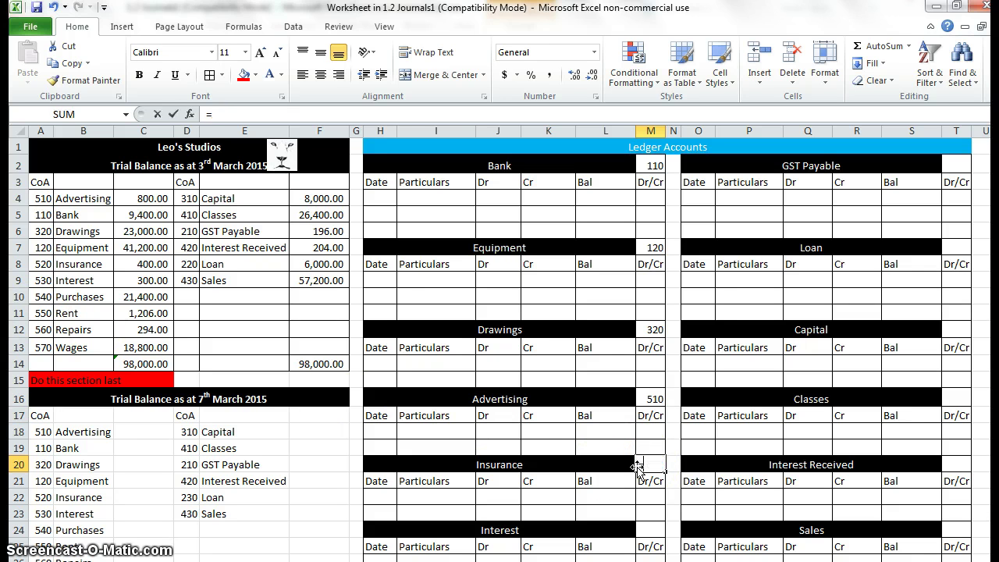
{"action": "left_click", "coordinate": [39, 264]}
{"action": "key", "text": "Return"}
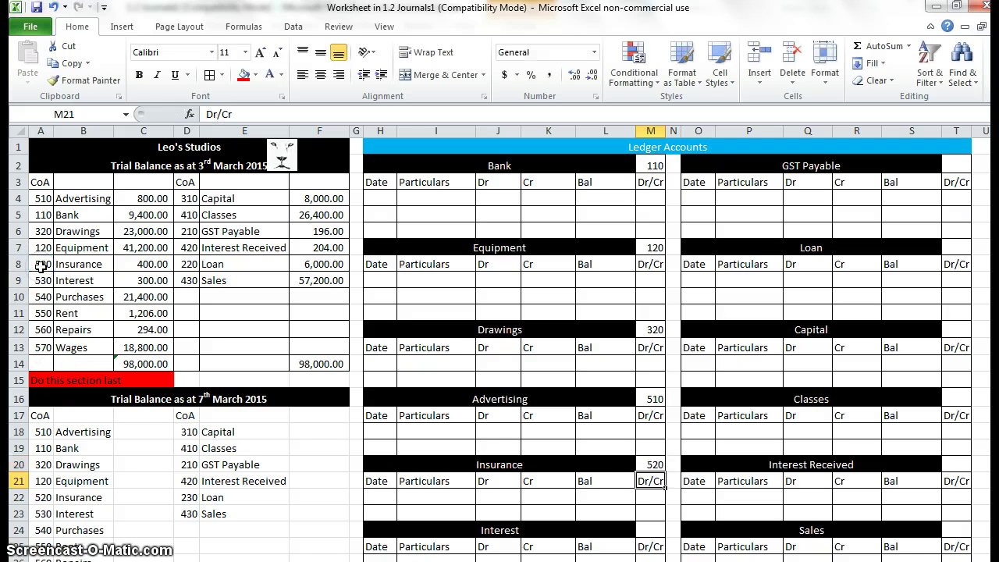
{"action": "left_click", "coordinate": [647, 529]}
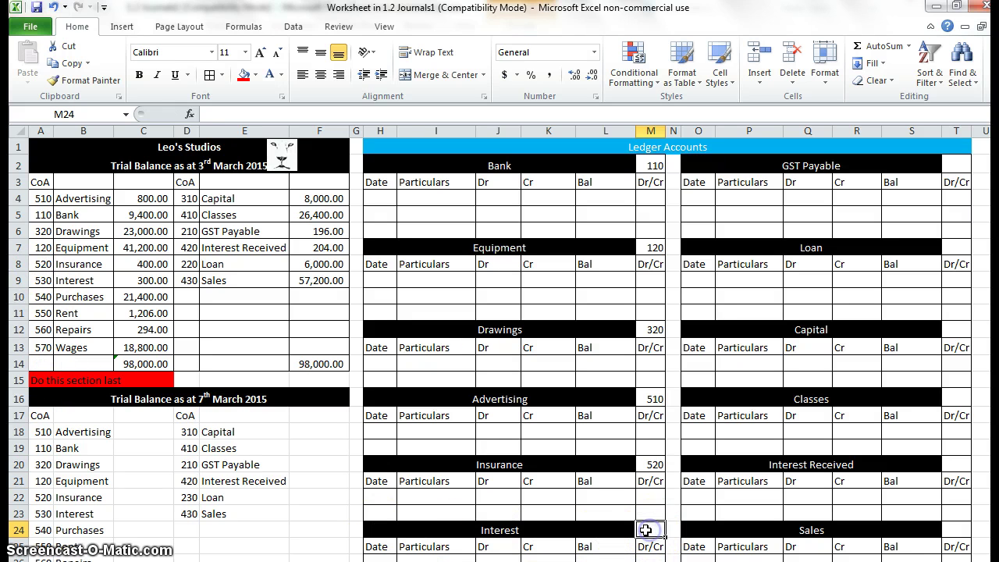
{"action": "type", "text": "="}
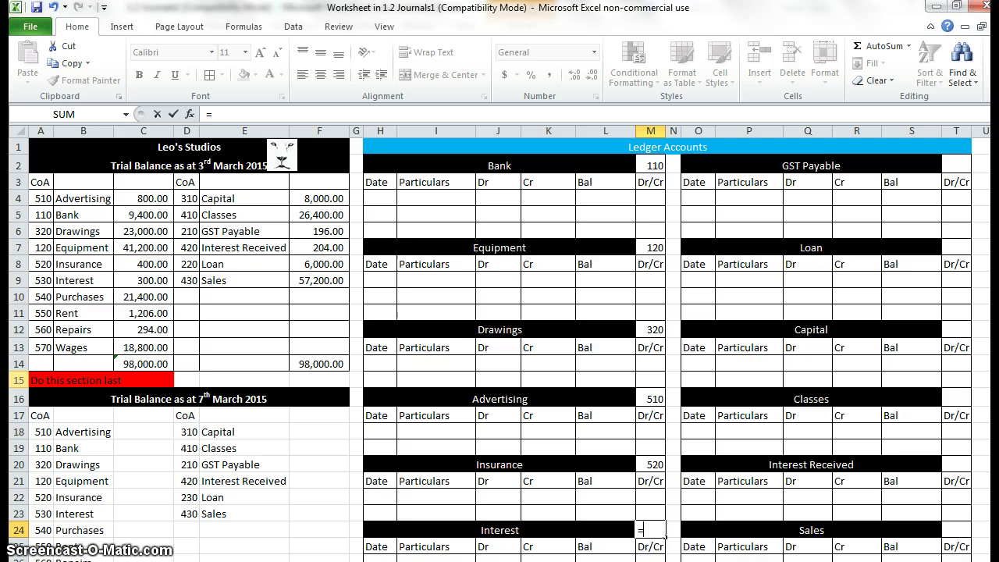
{"action": "left_click", "coordinate": [41, 280]}
{"action": "key", "text": "Return"}
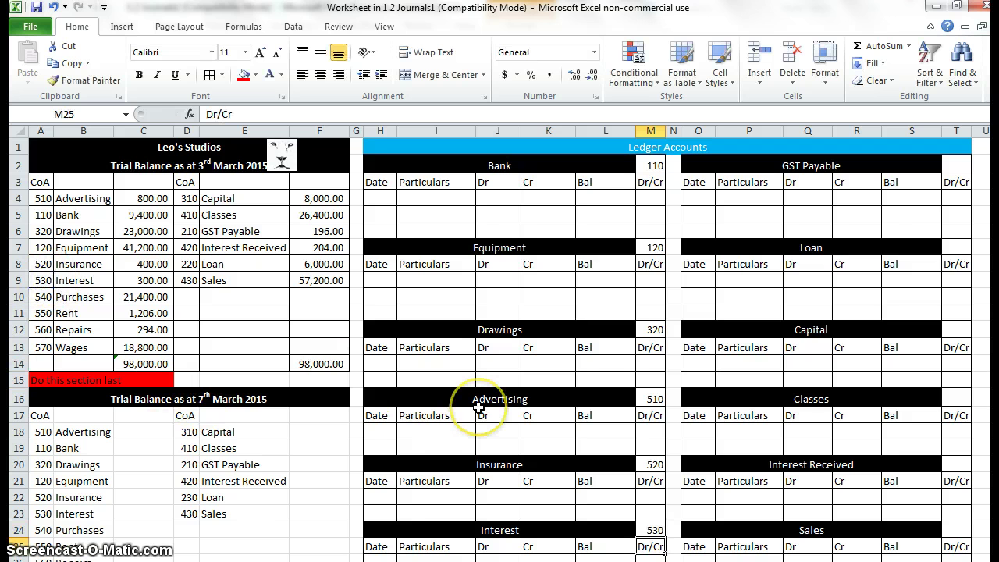
Link the Purchases ledger code in M28 to its account code in the 3rd March trial balance with =A10.
{"action": "scroll", "coordinate": [457, 408], "scroll_direction": "down", "scroll_amount": 3}
{"action": "scroll", "coordinate": [478, 408], "scroll_direction": "down", "scroll_amount": 1}
{"action": "left_click", "coordinate": [645, 403]}
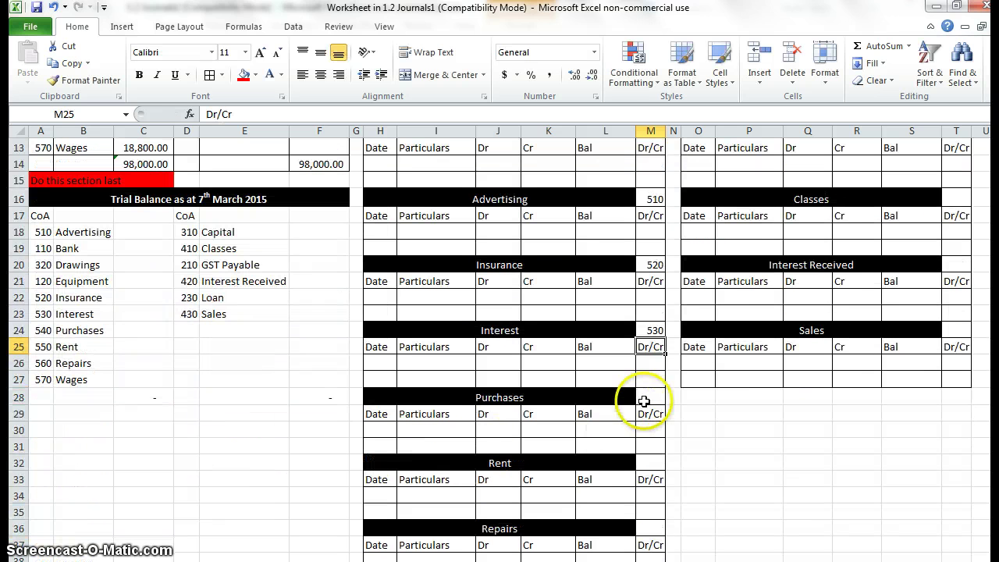
{"action": "type", "text": "="}
{"action": "scroll", "coordinate": [350, 428], "scroll_direction": "up", "scroll_amount": 4}
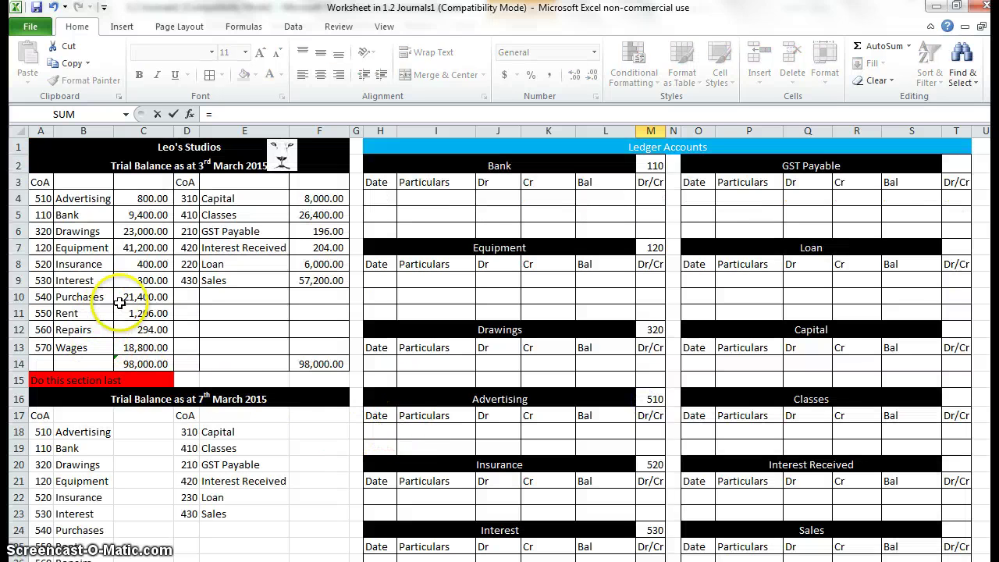
{"action": "left_click", "coordinate": [37, 297]}
{"action": "key", "text": "Return"}
Link the Rent ledger code in M32 to its account code in the 3rd March trial balance with =A11.
{"action": "scroll", "coordinate": [393, 442], "scroll_direction": "down", "scroll_amount": 5}
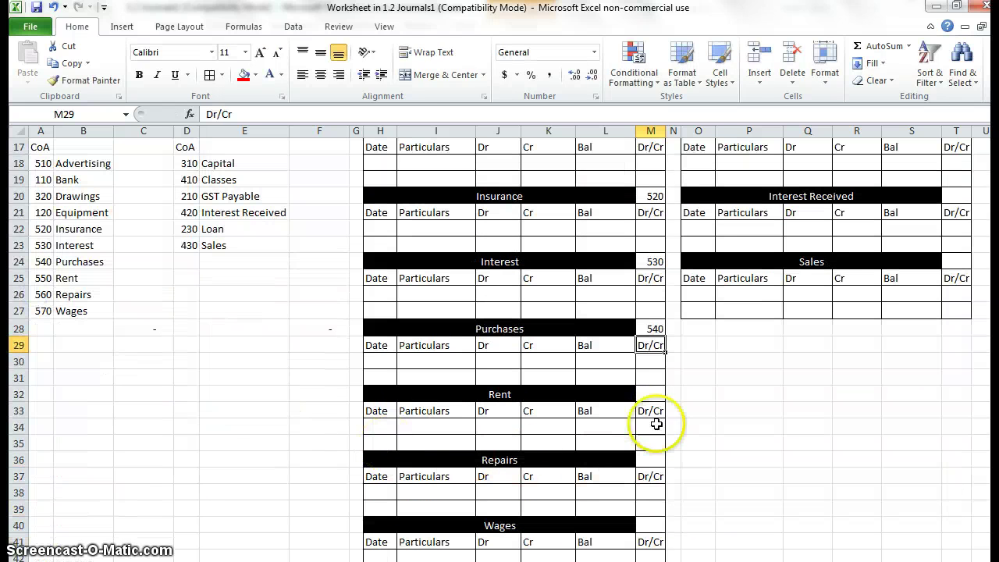
{"action": "left_click", "coordinate": [651, 393]}
{"action": "type", "text": "="}
{"action": "scroll", "coordinate": [422, 425], "scroll_direction": "up", "scroll_amount": 5}
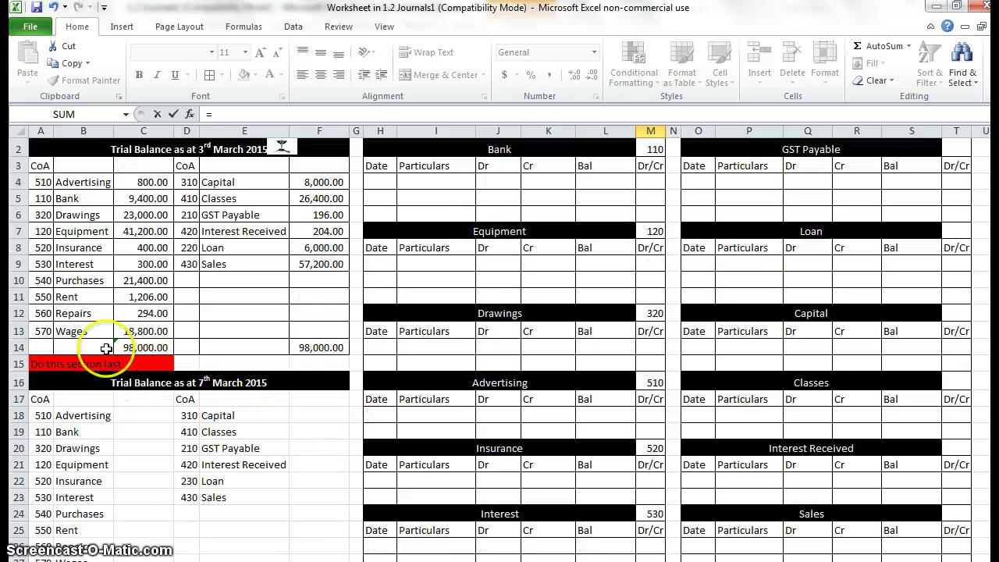
{"action": "left_click", "coordinate": [40, 298]}
{"action": "key", "text": "Return"}
Link the Repairs ledger code in M36 to its account code in the 3rd March trial balance with =A12.
{"action": "scroll", "coordinate": [430, 457], "scroll_direction": "down", "scroll_amount": 6}
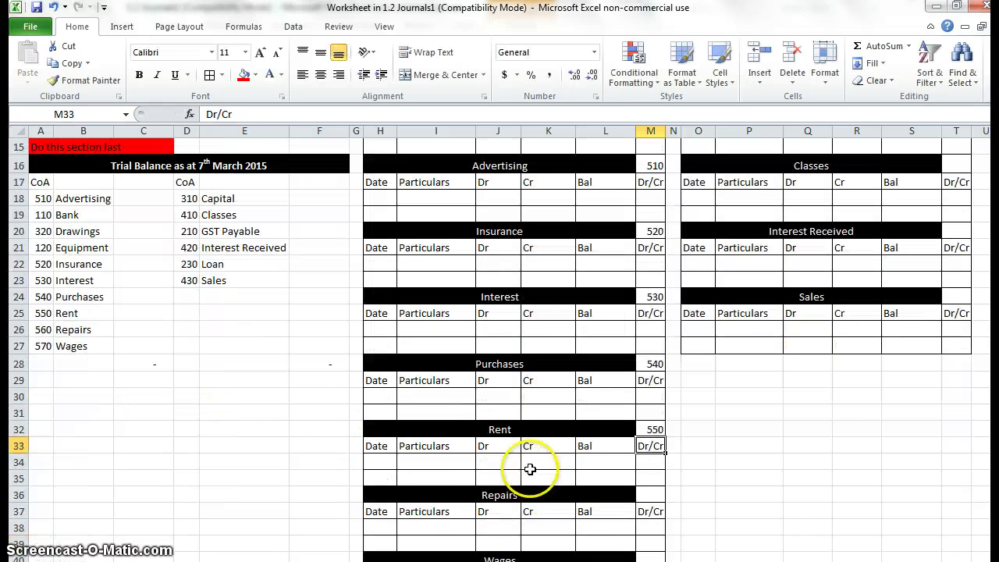
{"action": "left_click", "coordinate": [656, 394]}
{"action": "type", "text": "="}
{"action": "scroll", "coordinate": [390, 446], "scroll_direction": "up", "scroll_amount": 5}
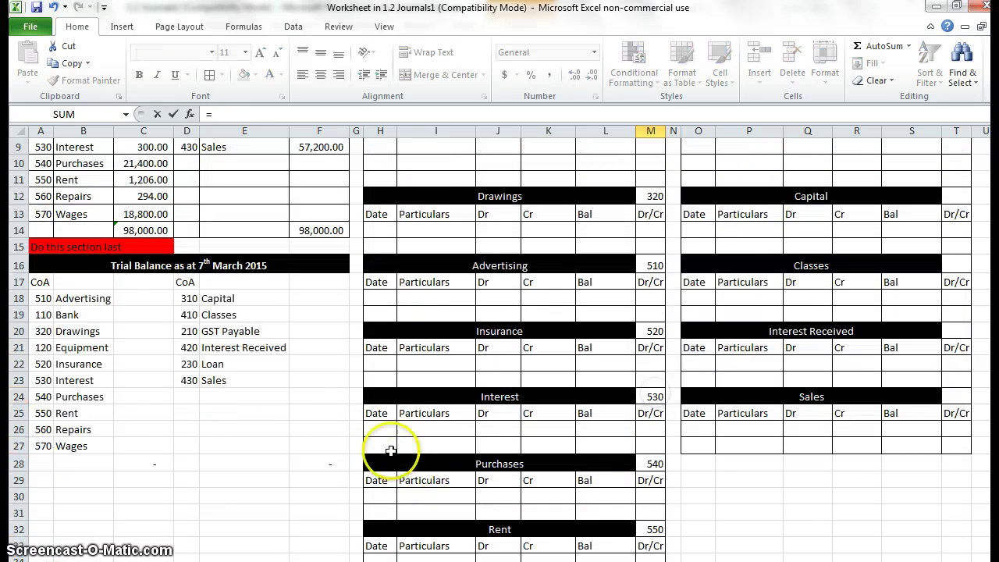
{"action": "left_click", "coordinate": [43, 247]}
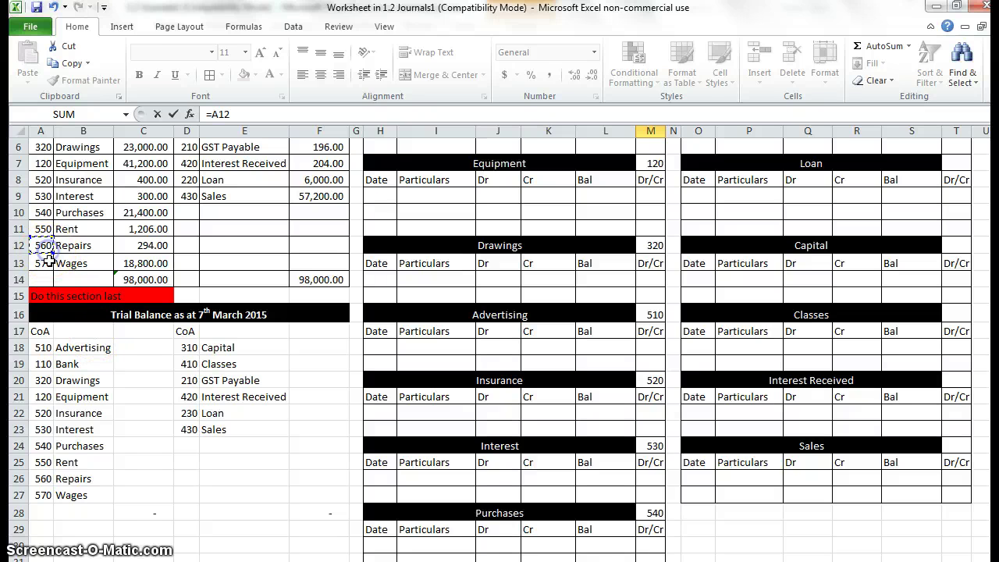
{"action": "key", "text": "Return"}
Link the Wages ledger code in M40 to its account code in the 3rd March trial balance with =A13.
{"action": "scroll", "coordinate": [91, 319], "scroll_direction": "down", "scroll_amount": 4}
{"action": "scroll", "coordinate": [647, 453], "scroll_direction": "down", "scroll_amount": 2}
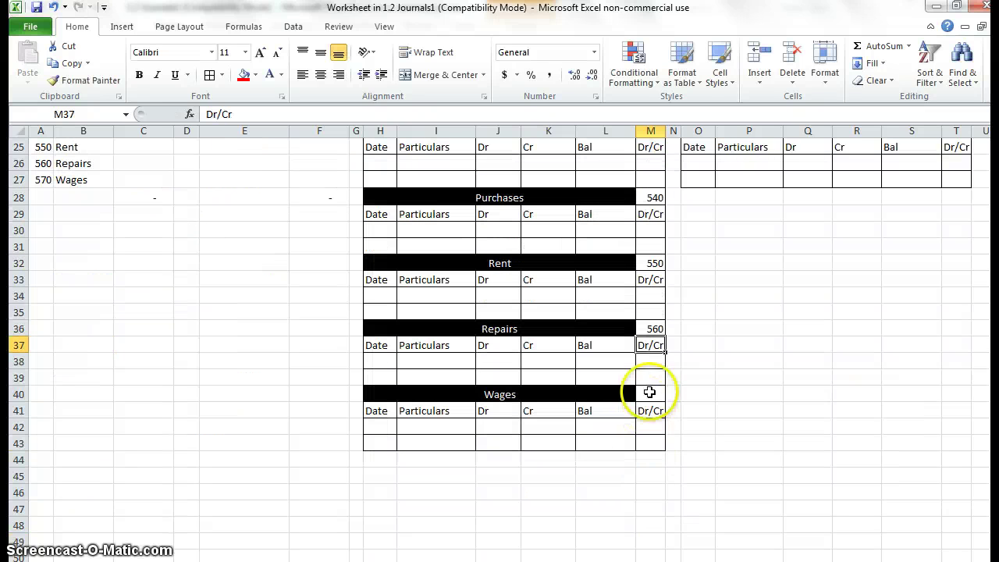
{"action": "left_click", "coordinate": [648, 392]}
{"action": "type", "text": "="}
{"action": "scroll", "coordinate": [614, 424], "scroll_direction": "up", "scroll_amount": 4}
{"action": "scroll", "coordinate": [252, 501], "scroll_direction": "up", "scroll_amount": 3}
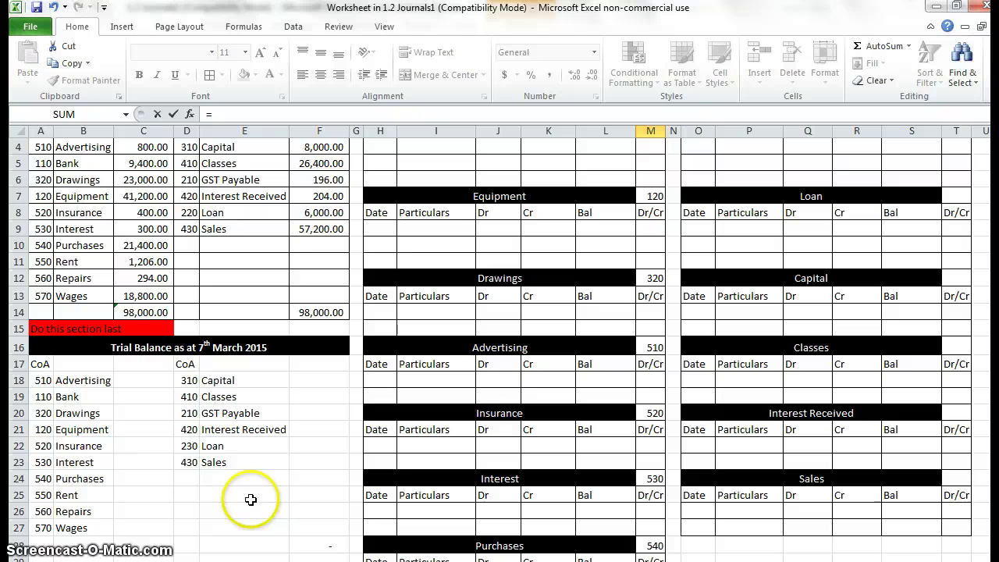
{"action": "left_click", "coordinate": [41, 296]}
{"action": "key", "text": "Return"}
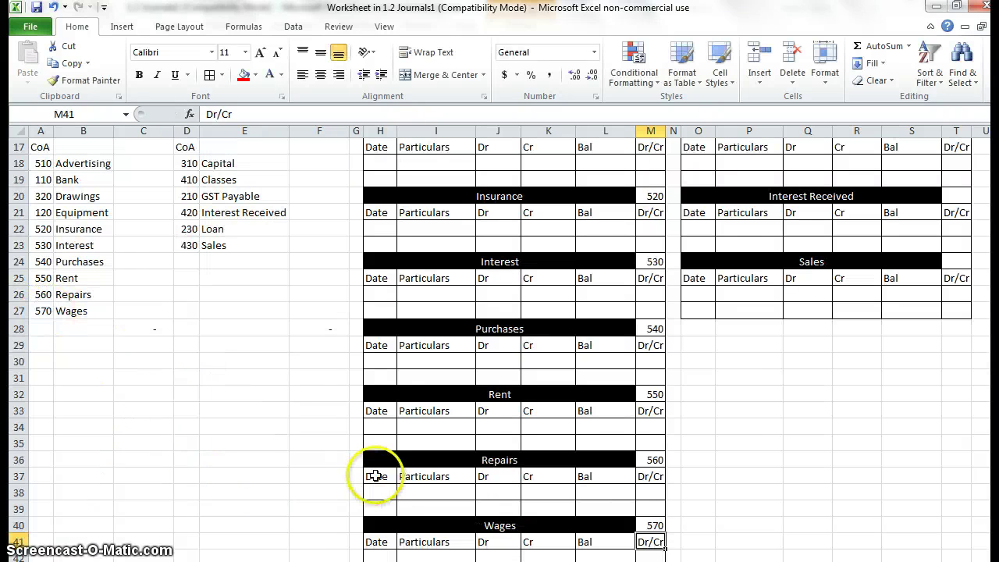
Link the GST Payable ledger code in T2 to its account code in the 3rd March trial balance with =D6.
{"action": "scroll", "coordinate": [371, 472], "scroll_direction": "up", "scroll_amount": 5}
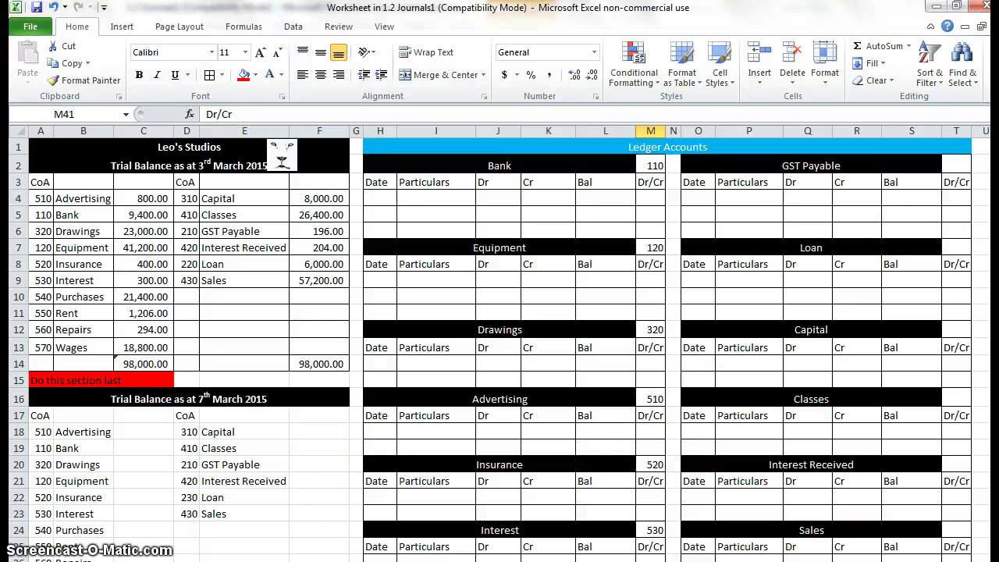
{"action": "left_click", "coordinate": [963, 165]}
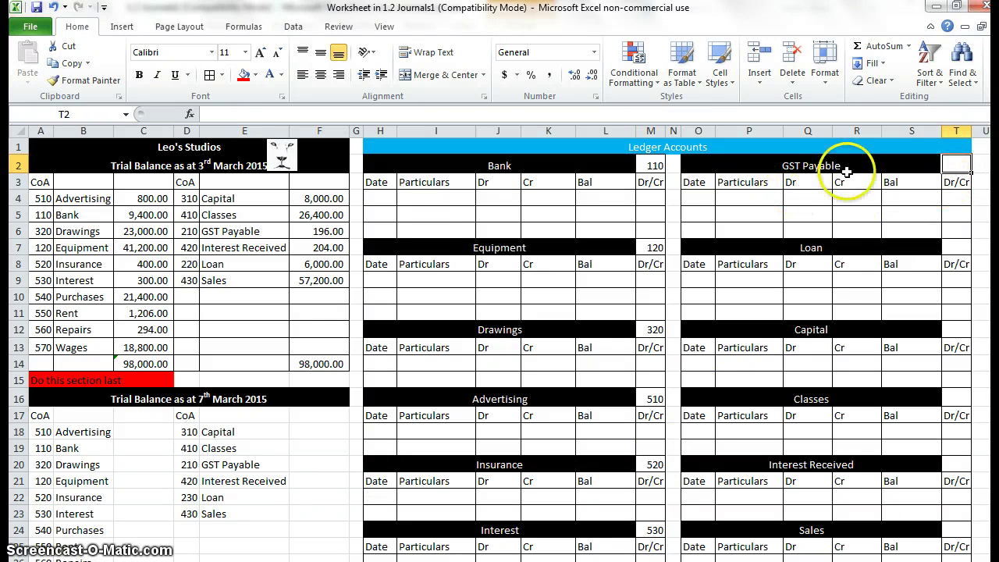
{"action": "type", "text": "="}
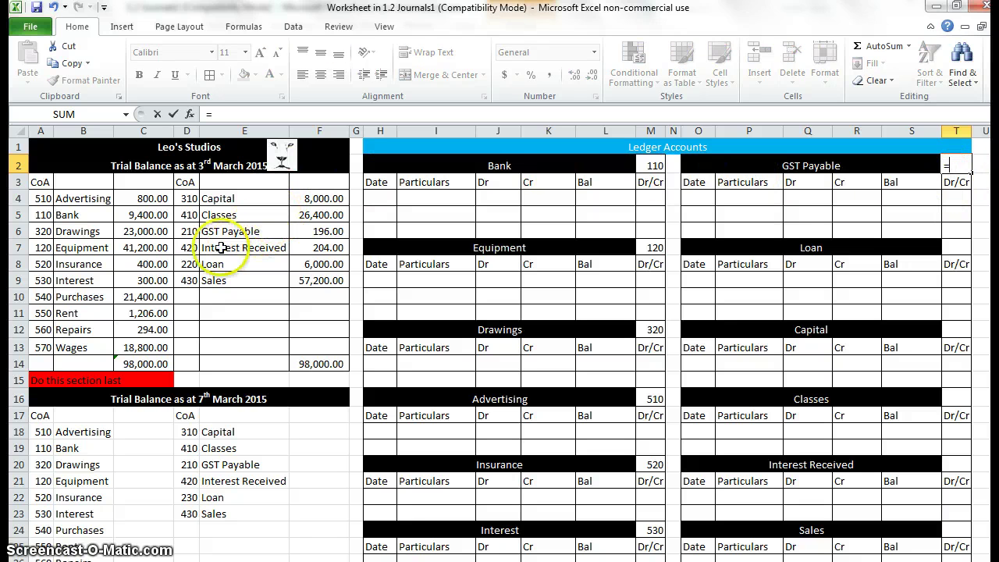
{"action": "left_click", "coordinate": [189, 228]}
{"action": "key", "text": "Return"}
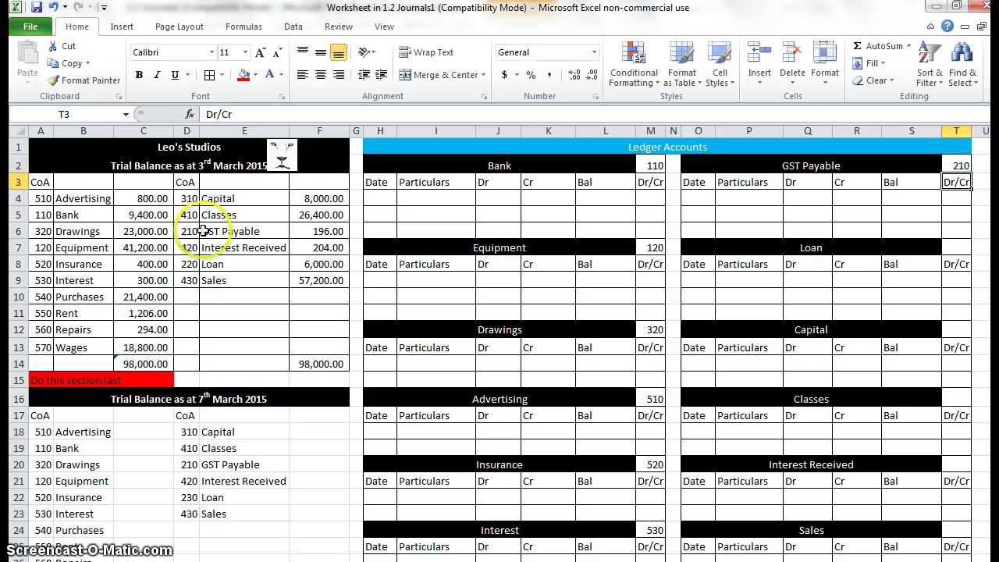
Link the Loan ledger code in T7 to its account code in the 3rd March trial balance with =D8.
{"action": "left_click", "coordinate": [959, 246]}
{"action": "type", "text": "="}
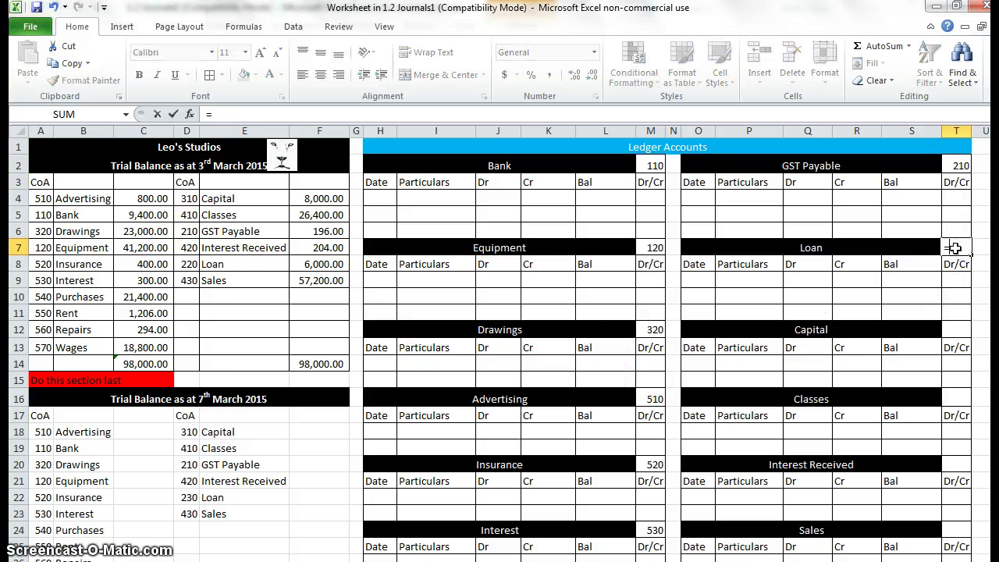
{"action": "left_click", "coordinate": [179, 267]}
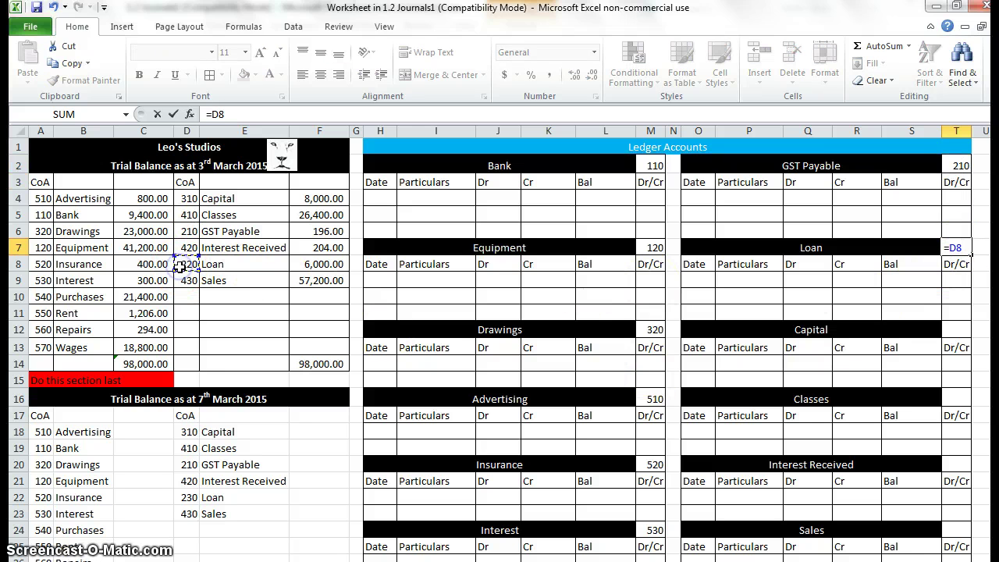
{"action": "key", "text": "Return"}
Link the Capital ledger code in T12 to its account code in the 3rd March trial balance with =D4.
{"action": "left_click", "coordinate": [963, 329]}
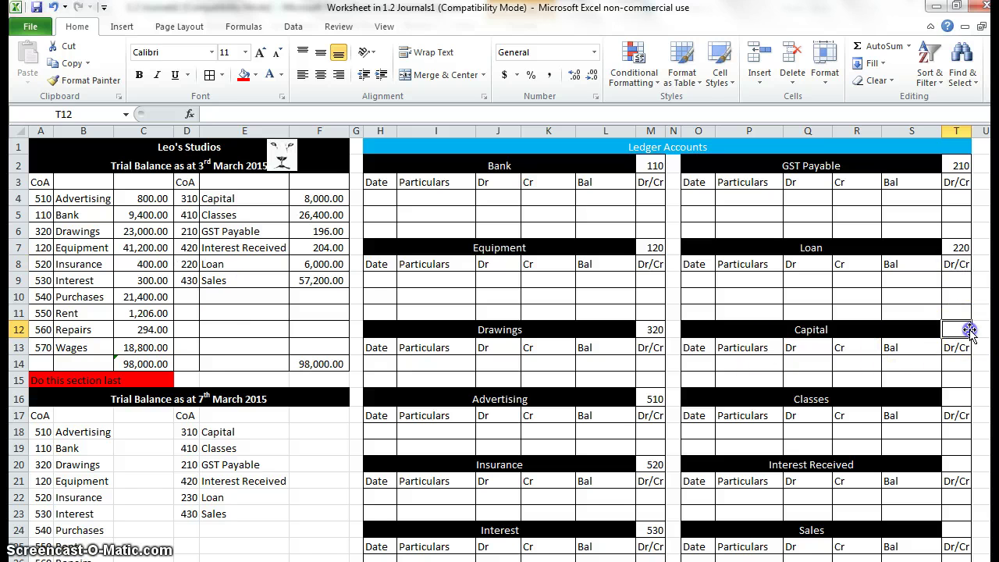
{"action": "type", "text": "="}
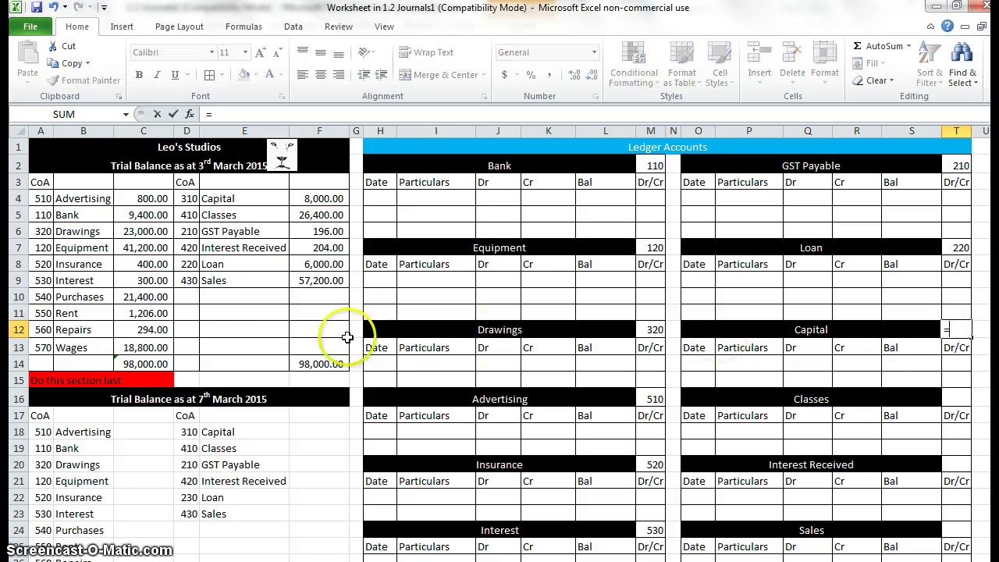
{"action": "left_click", "coordinate": [193, 199]}
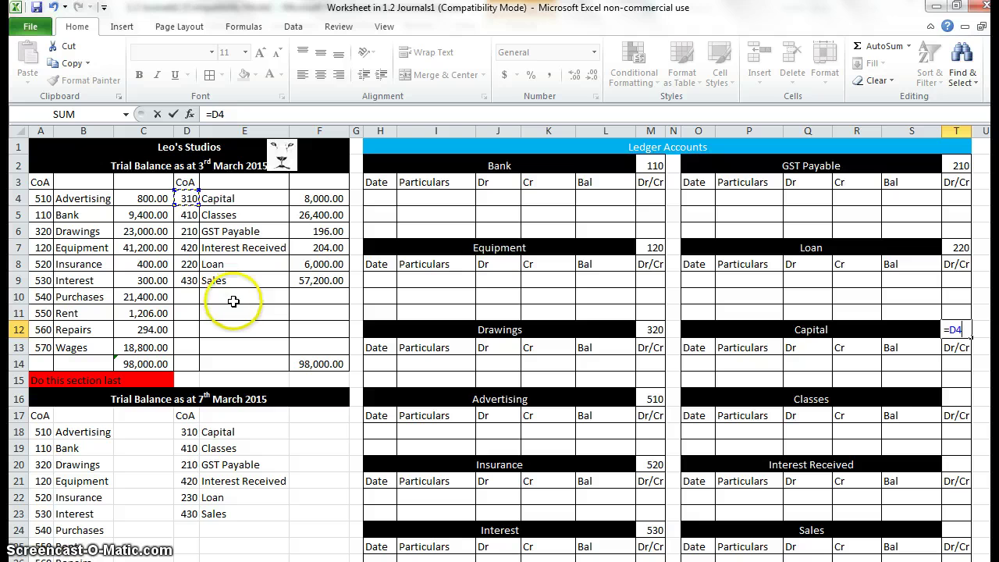
{"action": "key", "text": "Return"}
Link the Classes ledger code in T16 to its account code in the 3rd March trial balance with =D5.
{"action": "left_click", "coordinate": [958, 398]}
{"action": "type", "text": "="}
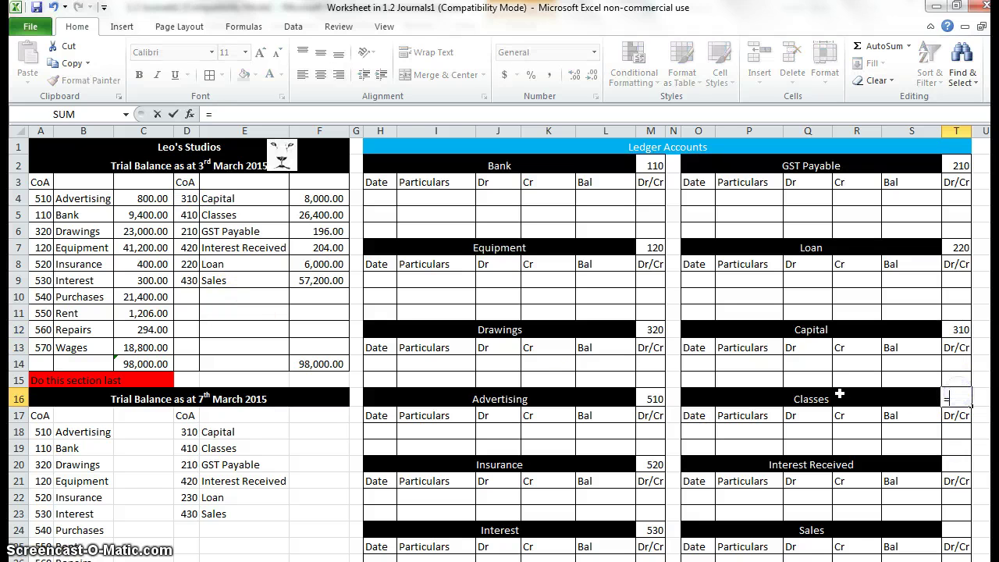
{"action": "left_click", "coordinate": [191, 214]}
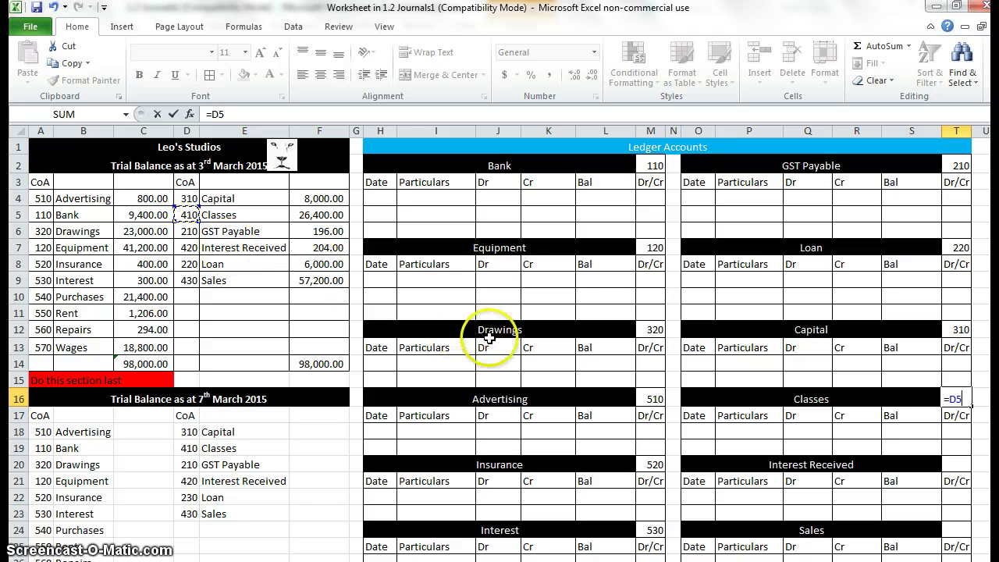
{"action": "key", "text": "Return"}
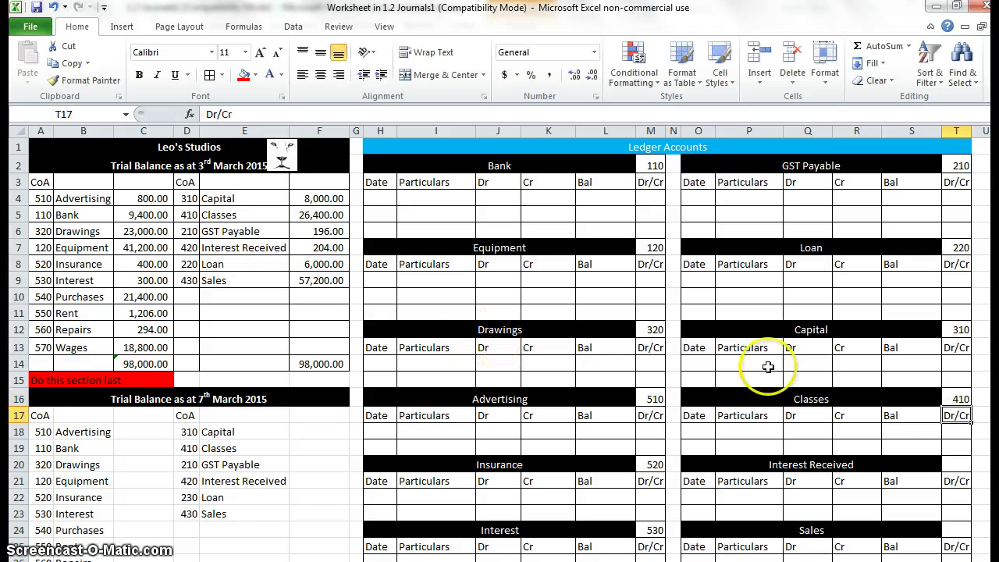
Link the Interest Received ledger code in T20 to its account code in the 3rd March trial balance with =D7.
{"action": "left_click", "coordinate": [958, 462]}
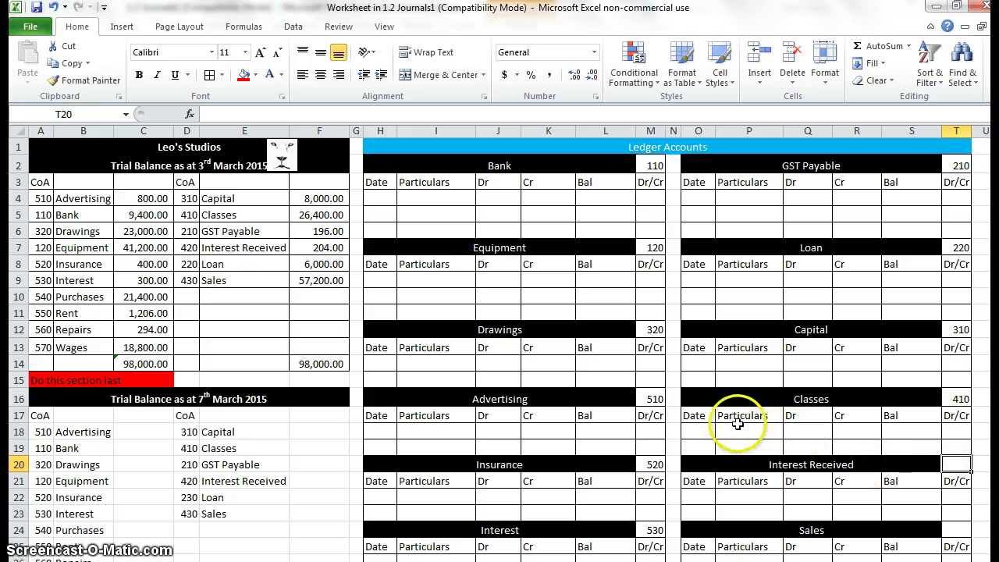
{"action": "type", "text": "="}
{"action": "left_click", "coordinate": [185, 242]}
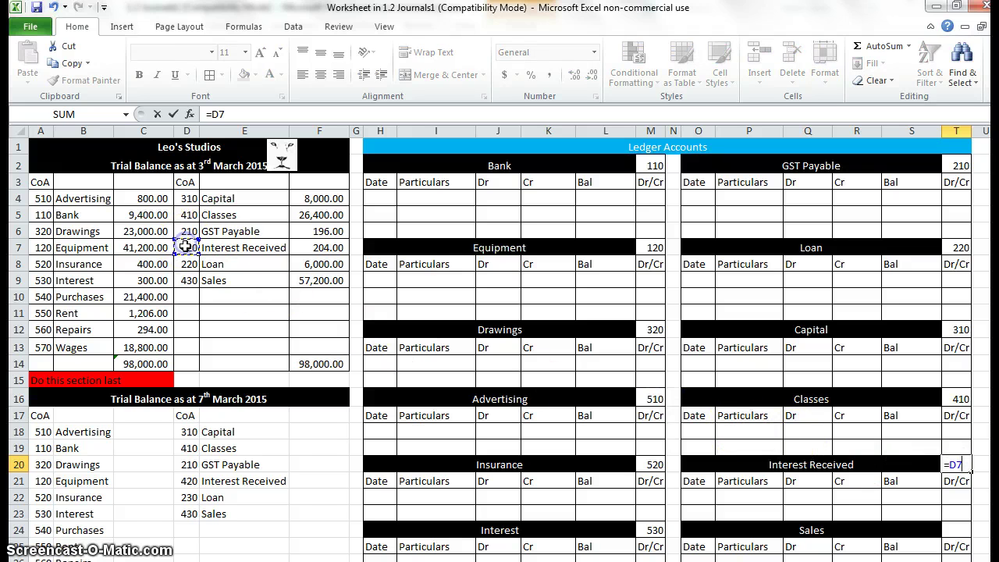
{"action": "key", "text": "Return"}
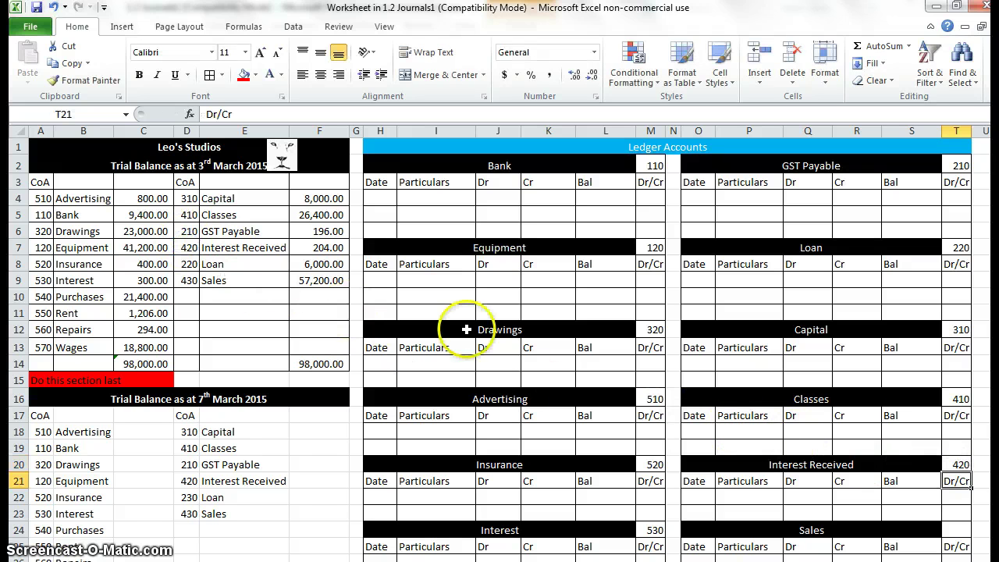
Link the Sales ledger code in T24 to its account code in the 3rd March trial balance with =D9.
{"action": "left_click", "coordinate": [969, 531]}
{"action": "type", "text": "="}
{"action": "left_click", "coordinate": [189, 281]}
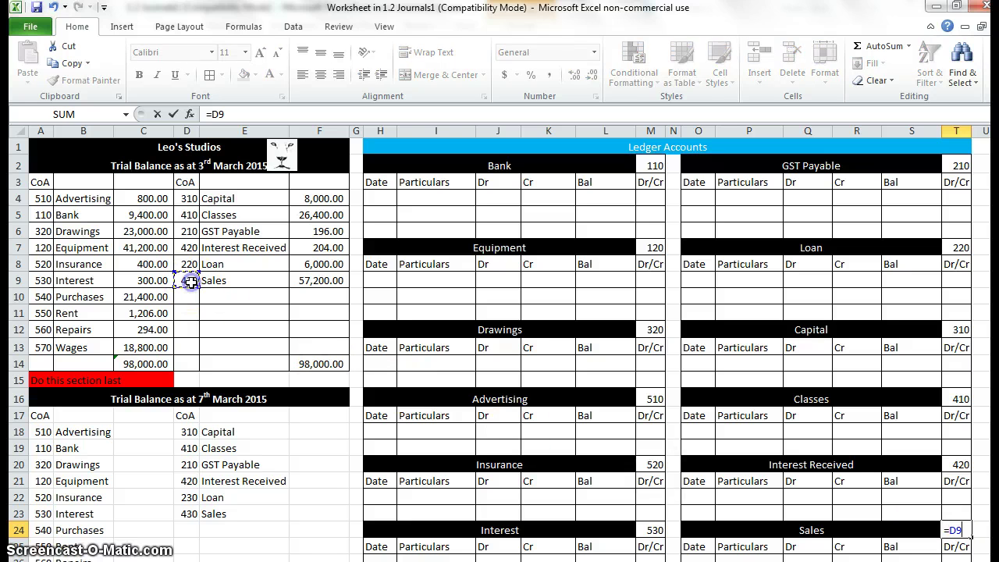
{"action": "key", "text": "Return"}
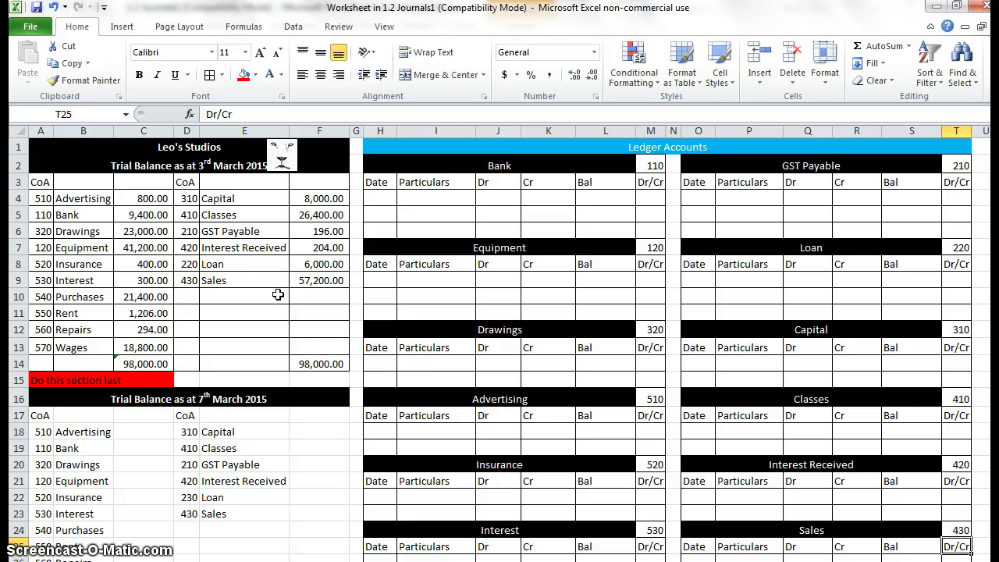
Start the Bank ledger's opening entry in row 4 with the date 3/3 and the particulars Balance.
{"action": "left_click", "coordinate": [377, 198]}
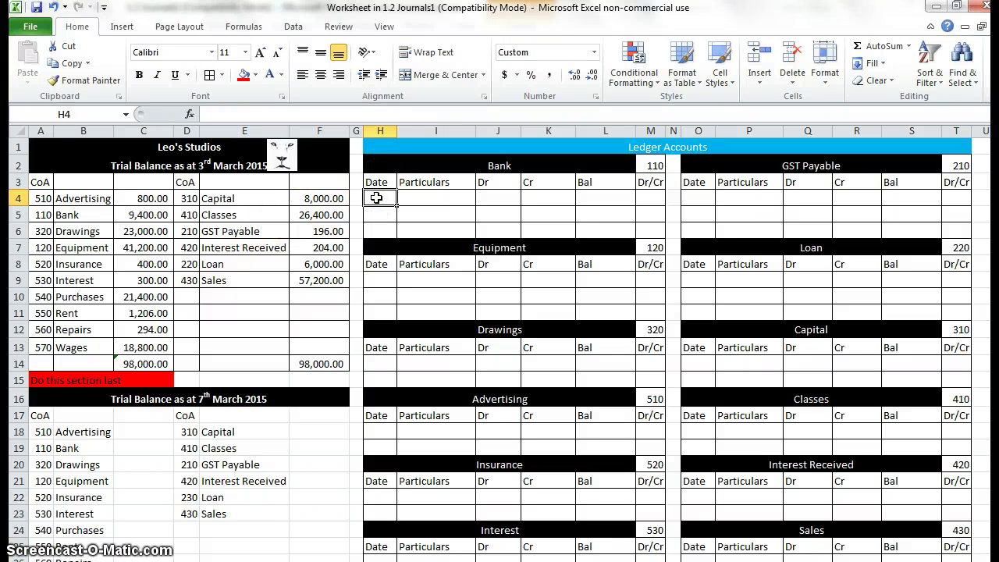
{"action": "type", "text": "3/3"}
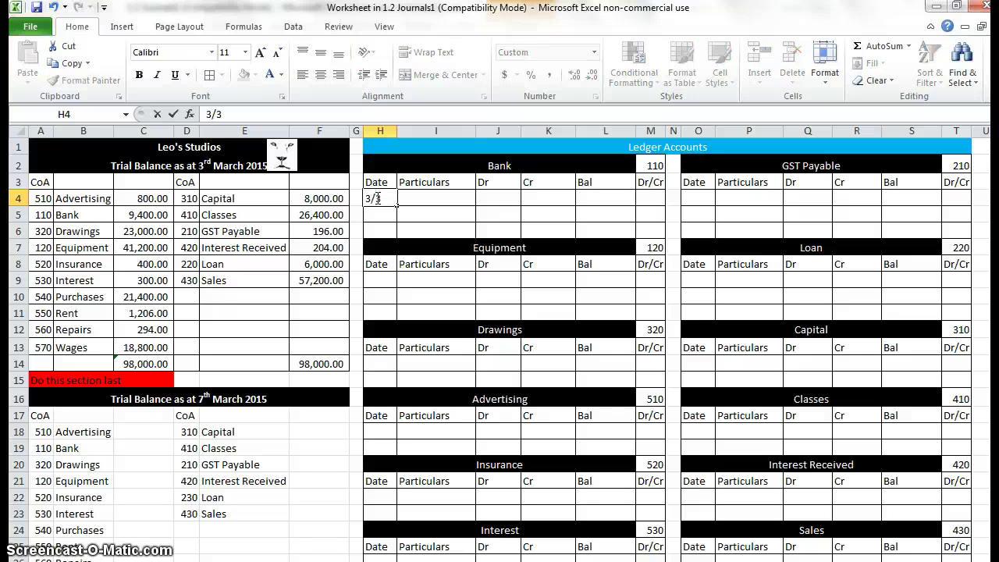
{"action": "key", "text": "Tab"}
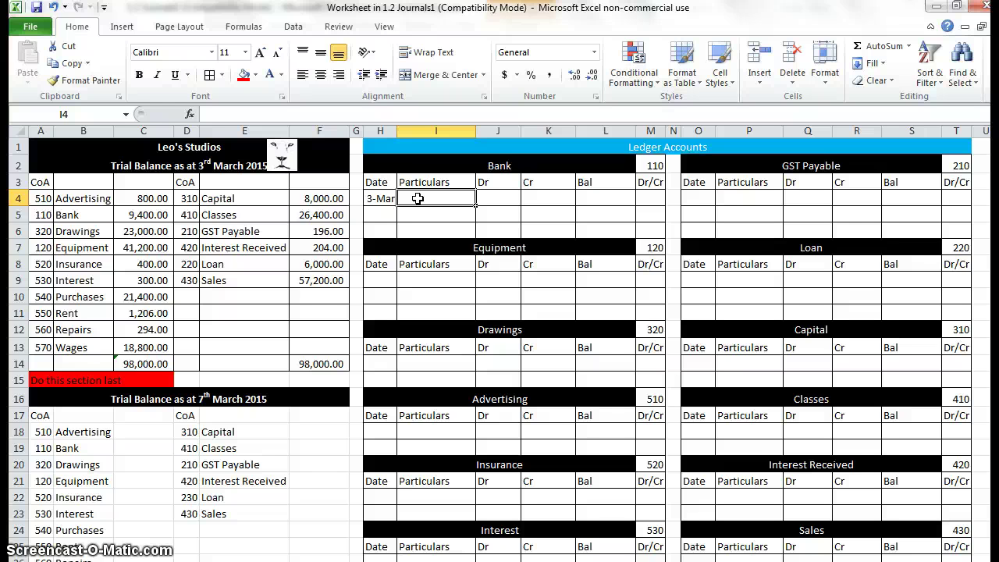
{"action": "type", "text": "Balan"}
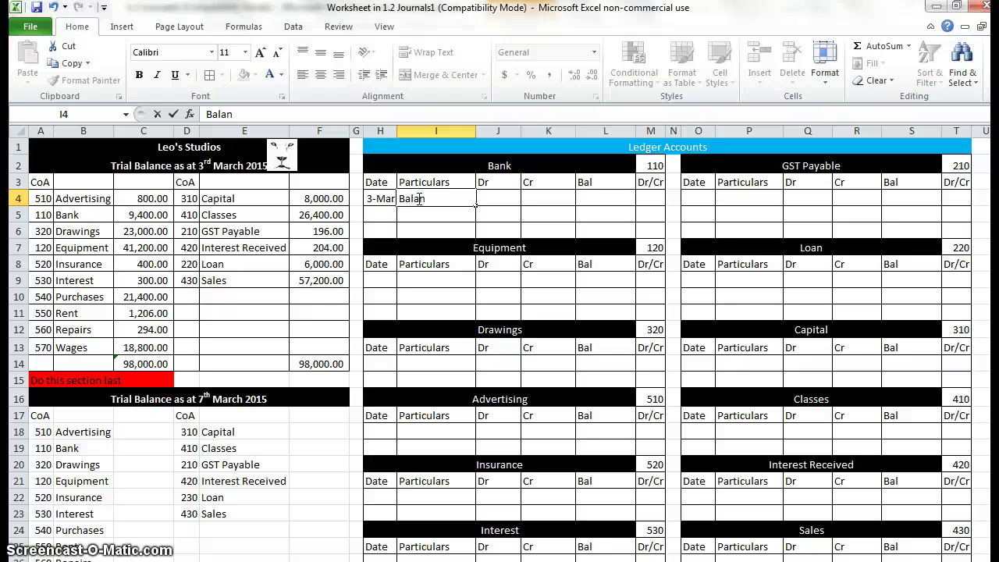
{"action": "key", "text": "Tab"}
Link the Bank ledger's opening balance in L4 to the Bank amount in the 3rd March trial balance with =C5.
{"action": "key", "text": "Tab"}
{"action": "key", "text": "Tab"}
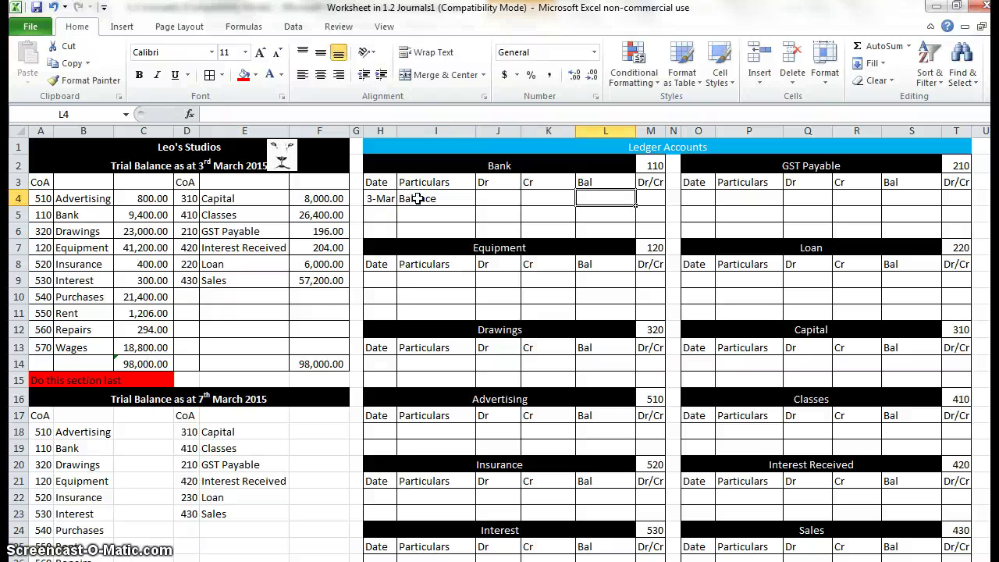
{"action": "type", "text": "="}
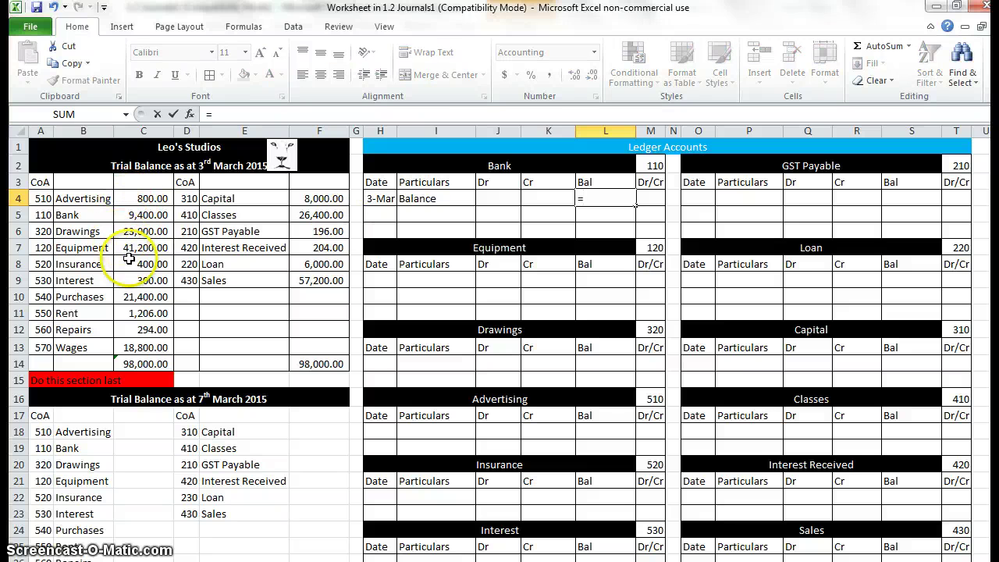
{"action": "left_click", "coordinate": [142, 217]}
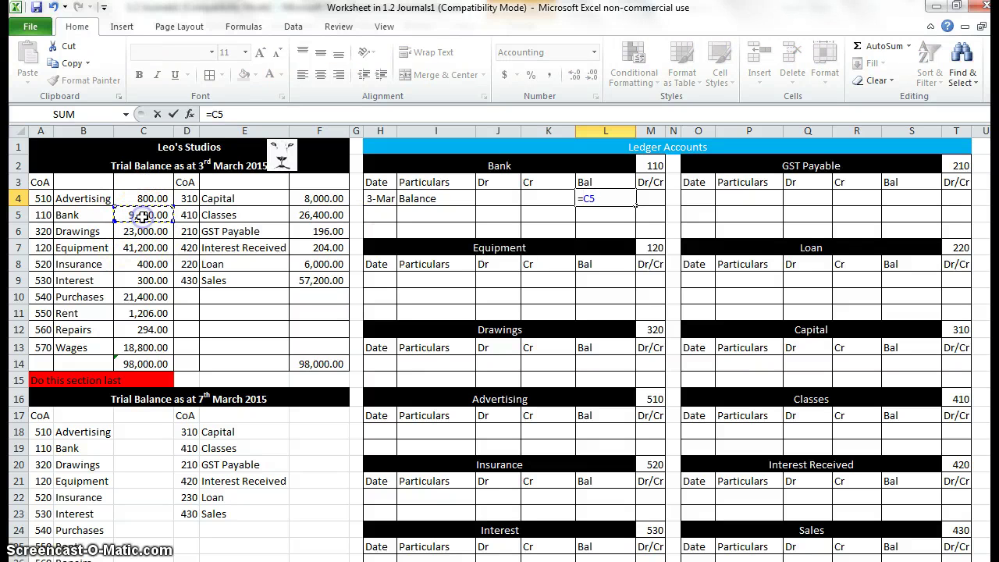
{"action": "key", "text": "Tab"}
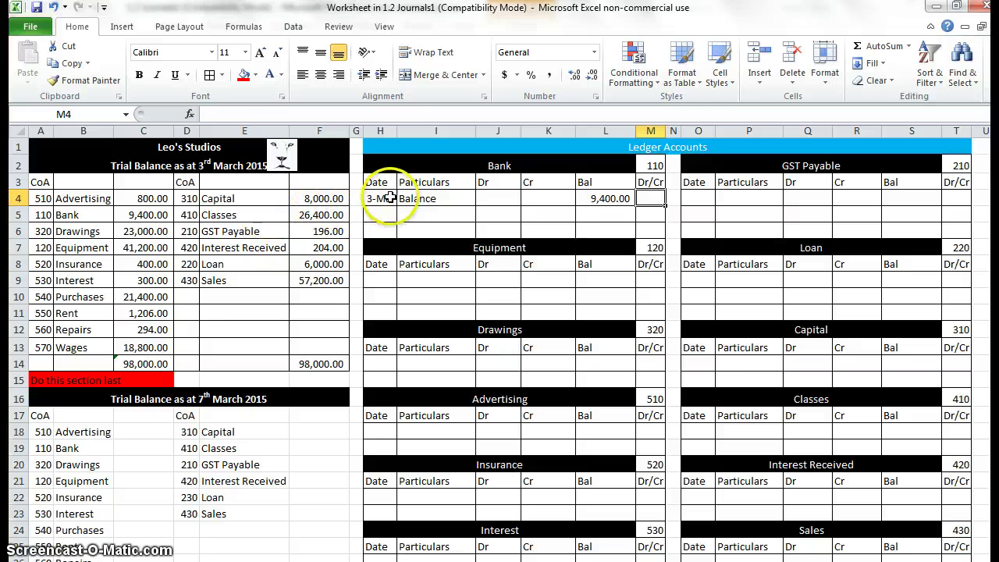
Copy the Bank ledger's date and Balance label (H4:I4) to the first entry rows of the Equipment, Drawings, Advertising and Insurance ledgers.
{"action": "left_click_drag", "start_coordinate": [380, 198], "coordinate": [437, 199]}
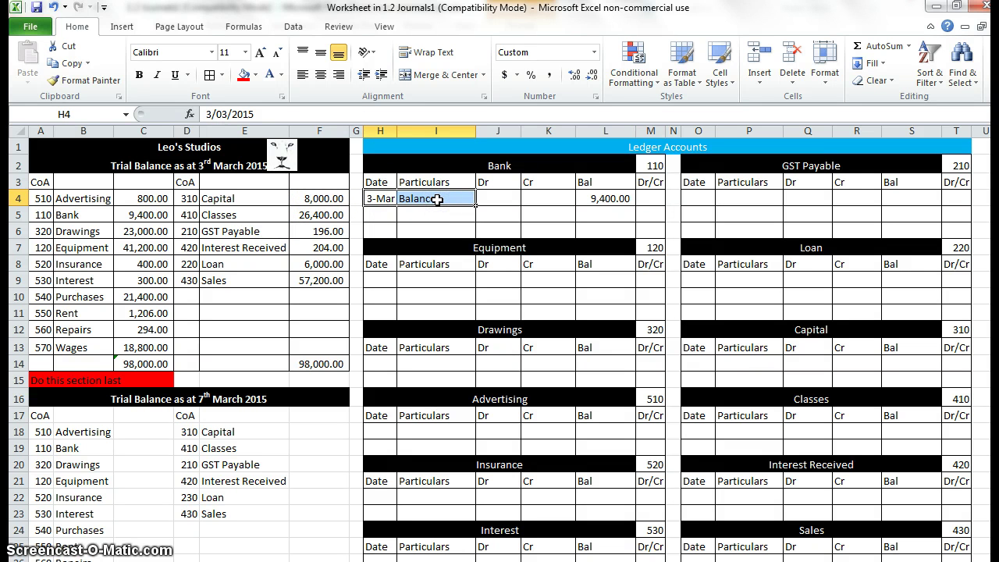
{"action": "key", "text": "ctrl+c"}
{"action": "left_click", "coordinate": [380, 280]}
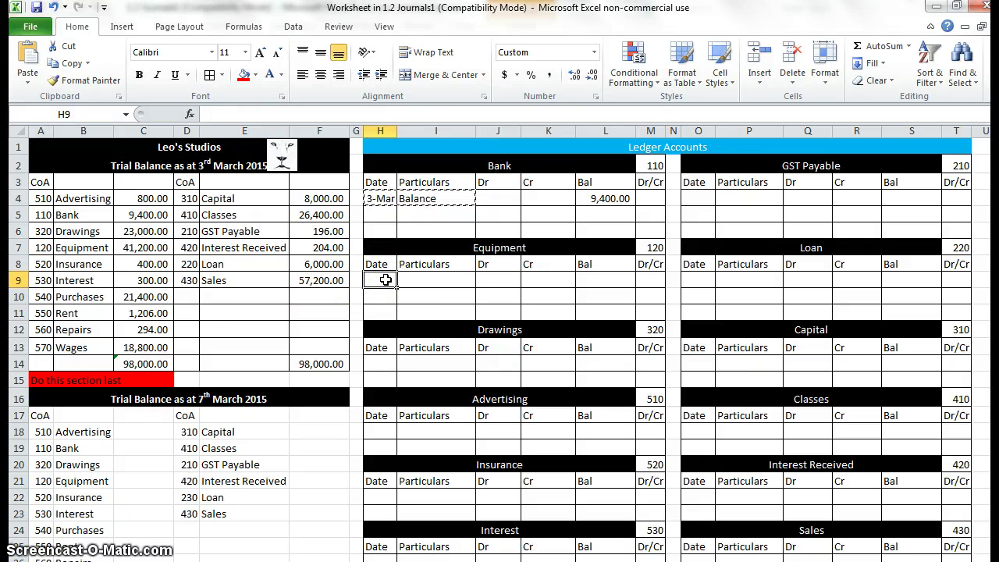
{"action": "key", "text": "ctrl+v"}
{"action": "left_click", "coordinate": [382, 363]}
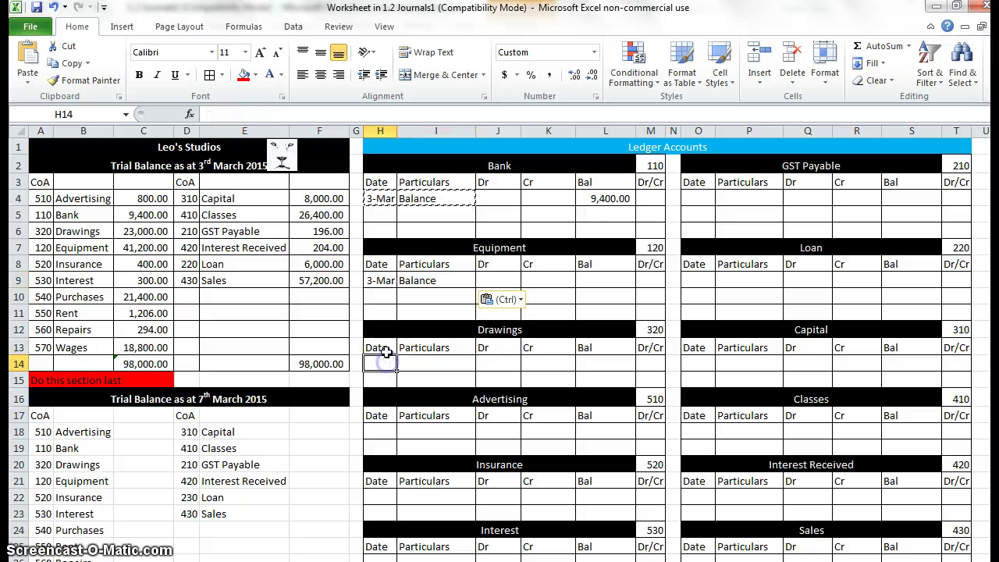
{"action": "key", "text": "ctrl+v"}
{"action": "left_click", "coordinate": [382, 432]}
{"action": "key", "text": "ctrl+v"}
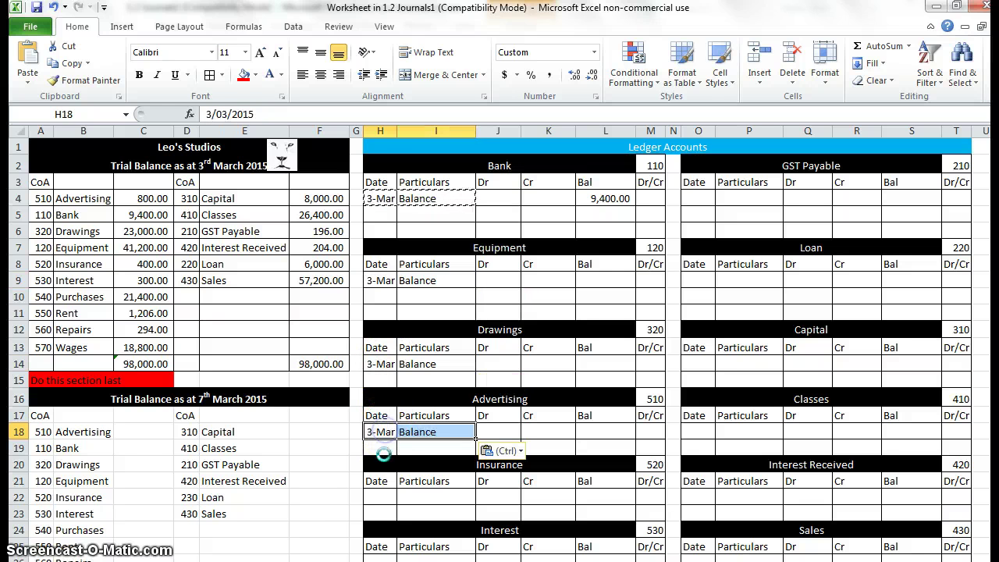
{"action": "left_click", "coordinate": [382, 497]}
{"action": "key", "text": "ctrl+v"}
Paste the copied date and Balance label into the first entry rows of the Interest, Purchases and Rent ledgers.
{"action": "scroll", "coordinate": [392, 492], "scroll_direction": "down", "scroll_amount": 3}
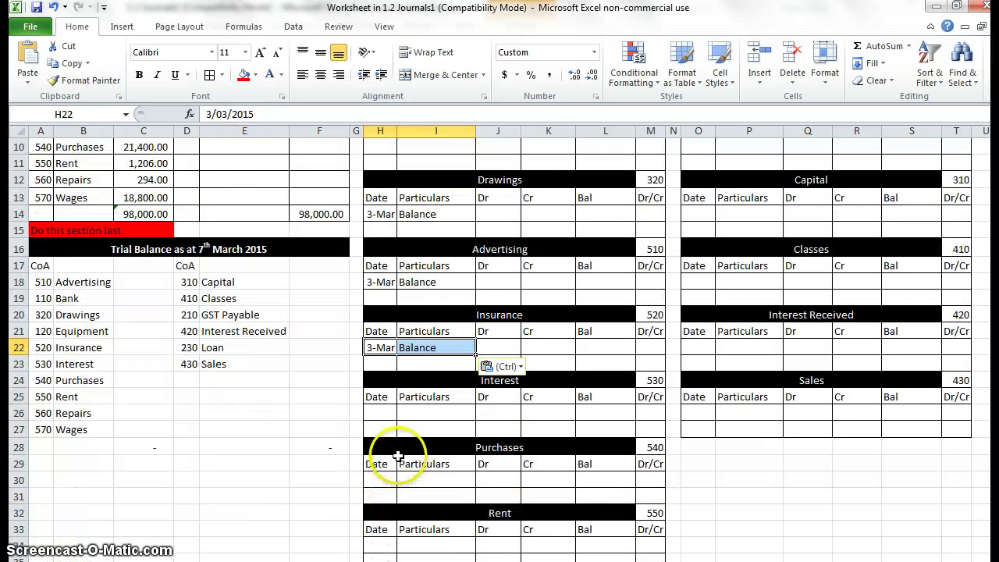
{"action": "left_click", "coordinate": [394, 415]}
{"action": "key", "text": "ctrl+v"}
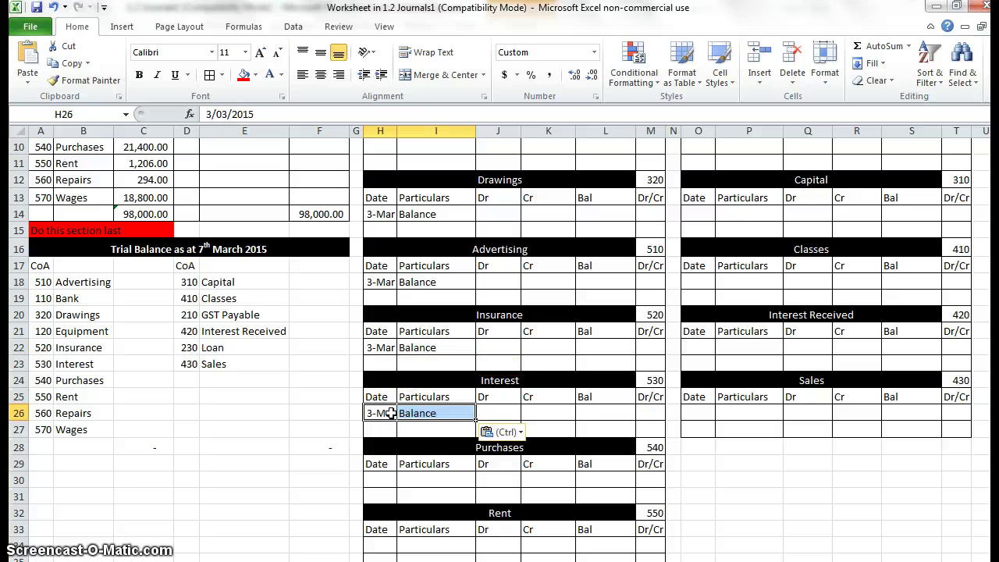
{"action": "left_click", "coordinate": [383, 478]}
{"action": "key", "text": "ctrl+v"}
{"action": "left_click", "coordinate": [386, 545]}
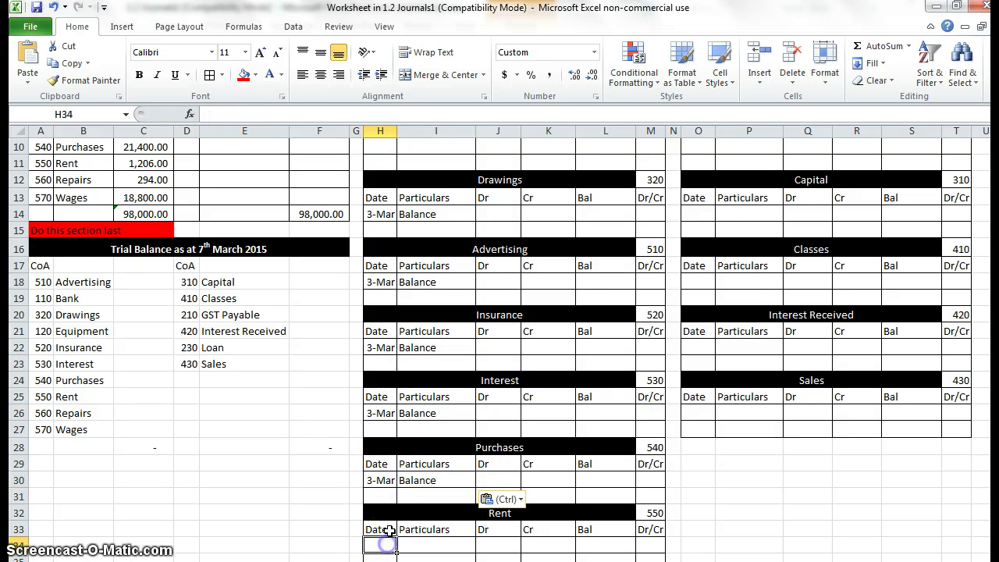
{"action": "key", "text": "ctrl+v"}
Paste the copied date and Balance label into the first entry rows of the Repairs and Wages ledgers.
{"action": "scroll", "coordinate": [397, 510], "scroll_direction": "down", "scroll_amount": 3}
{"action": "left_click", "coordinate": [385, 458]}
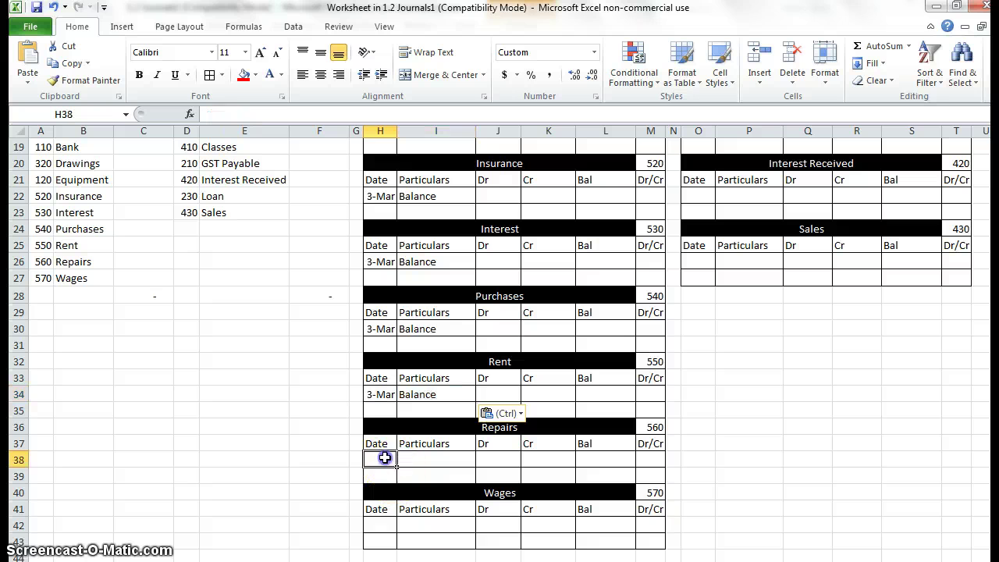
{"action": "key", "text": "ctrl+v"}
{"action": "left_click", "coordinate": [383, 527]}
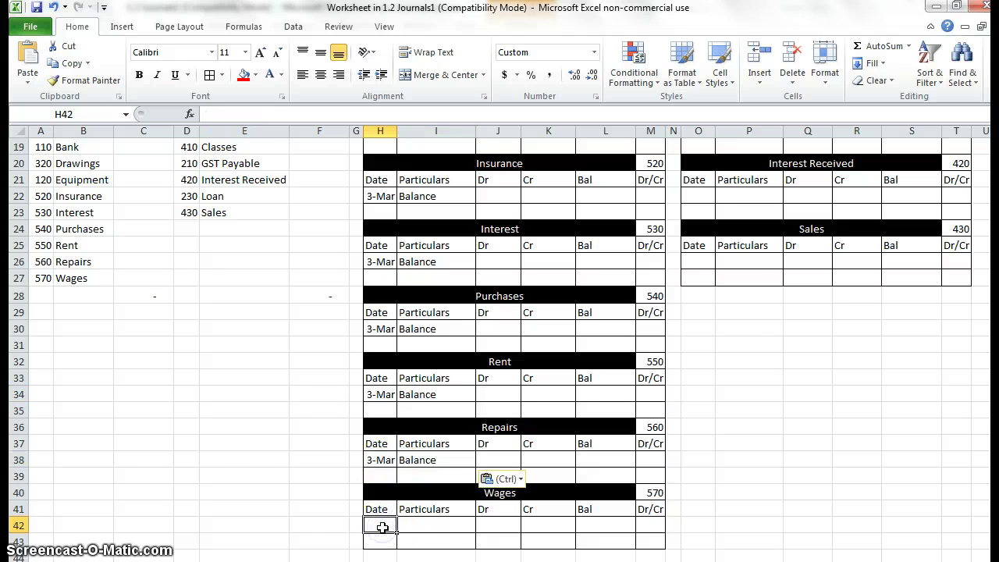
{"action": "key", "text": "ctrl+v"}
{"action": "scroll", "coordinate": [380, 494], "scroll_direction": "up", "scroll_amount": 6}
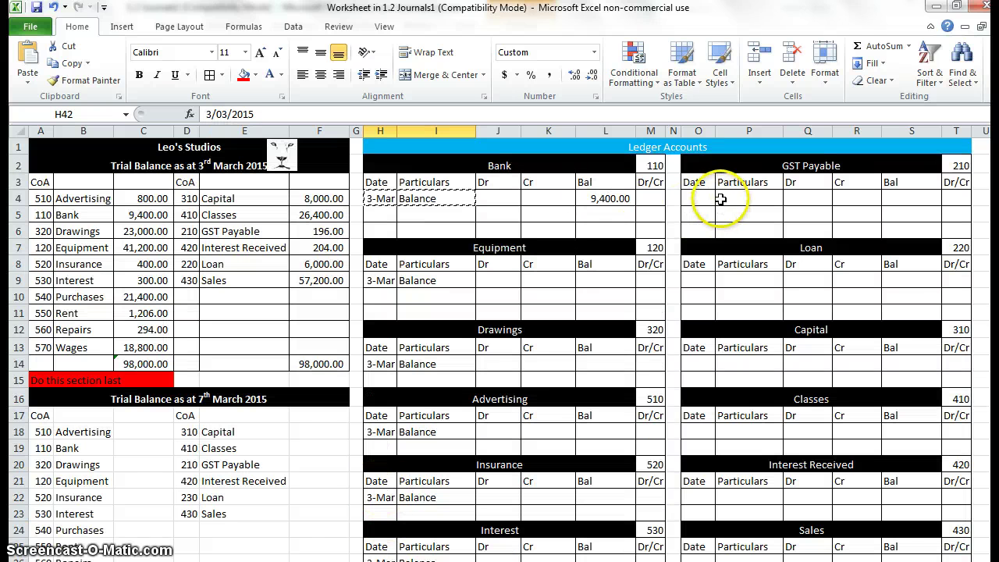
Paste the copied date and Balance label into the first entry rows of the GST Payable, Loan and Capital ledgers.
{"action": "left_click", "coordinate": [705, 198]}
{"action": "key", "text": "ctrl+v"}
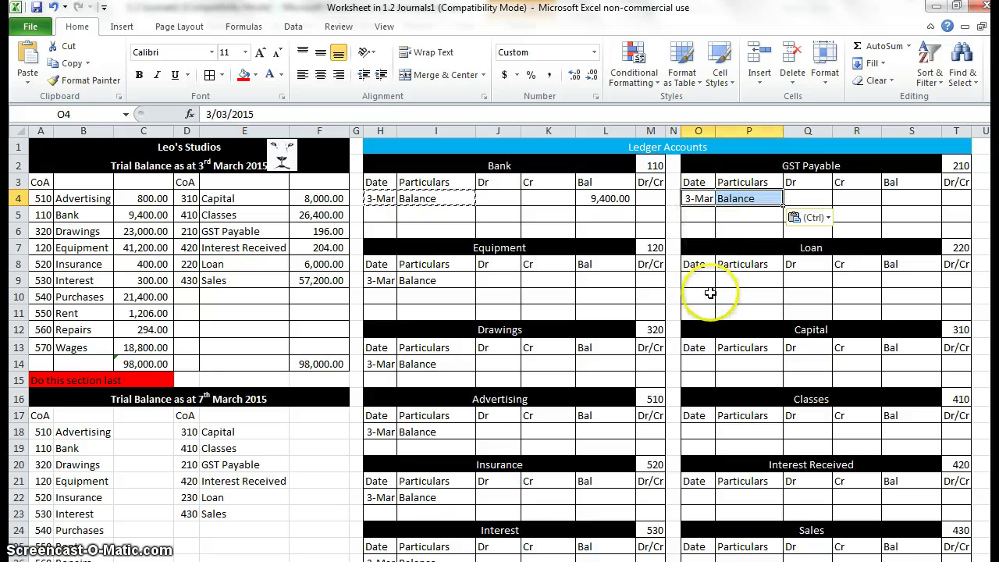
{"action": "left_click", "coordinate": [698, 281]}
{"action": "key", "text": "ctrl+v"}
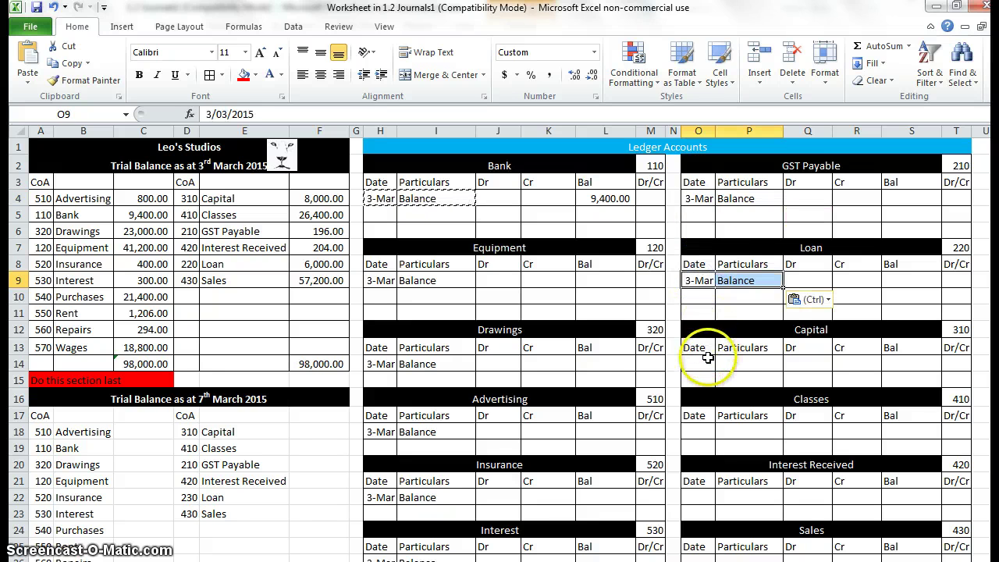
{"action": "left_click", "coordinate": [702, 363]}
{"action": "key", "text": "ctrl+v"}
Paste the copied date and Balance label into the first entry rows of the Classes, Interest Received and Sales ledgers.
{"action": "left_click", "coordinate": [700, 431]}
{"action": "key", "text": "ctrl+v"}
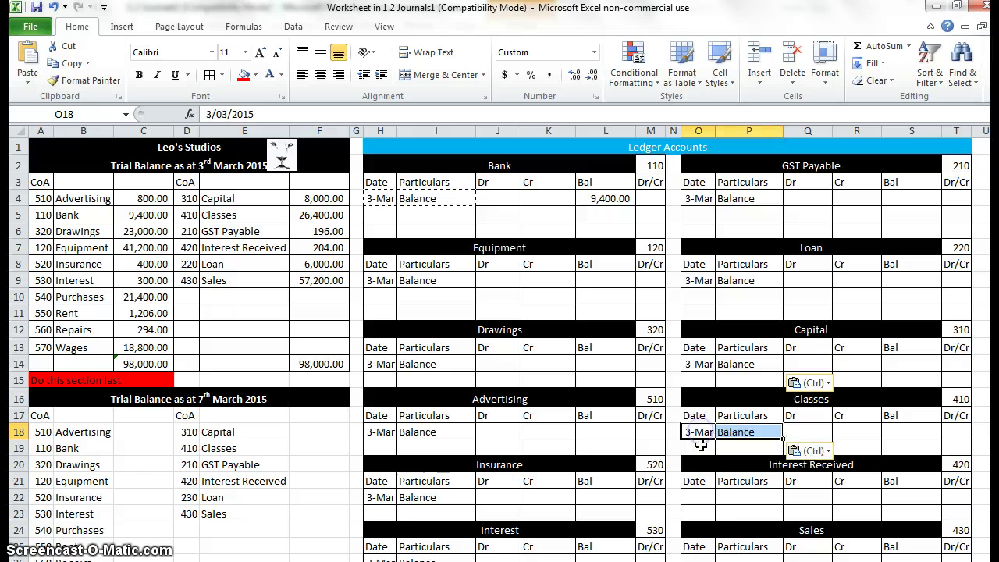
{"action": "left_click", "coordinate": [697, 496]}
{"action": "key", "text": "ctrl+v"}
{"action": "scroll", "coordinate": [695, 479], "scroll_direction": "down", "scroll_amount": 3}
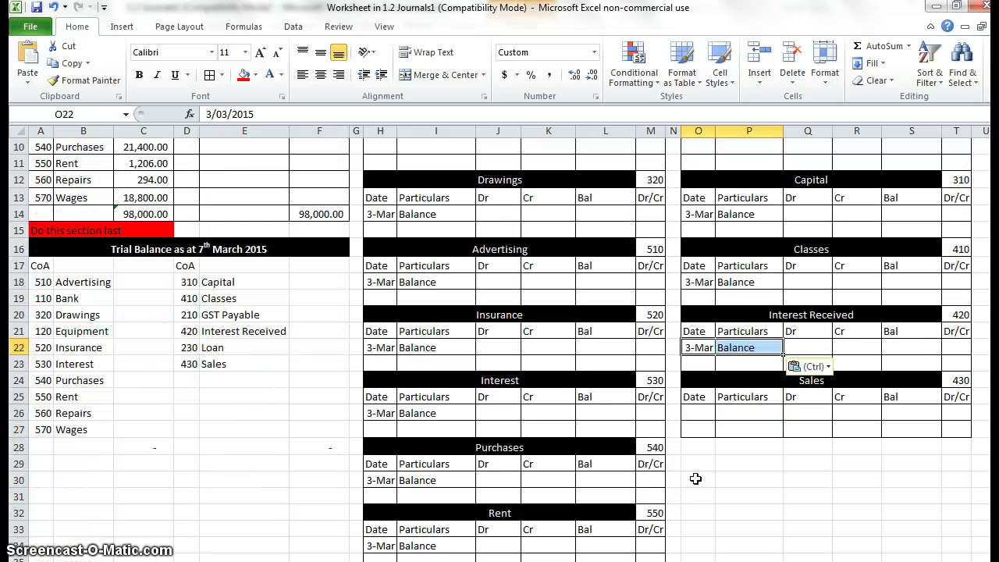
{"action": "left_click", "coordinate": [698, 398]}
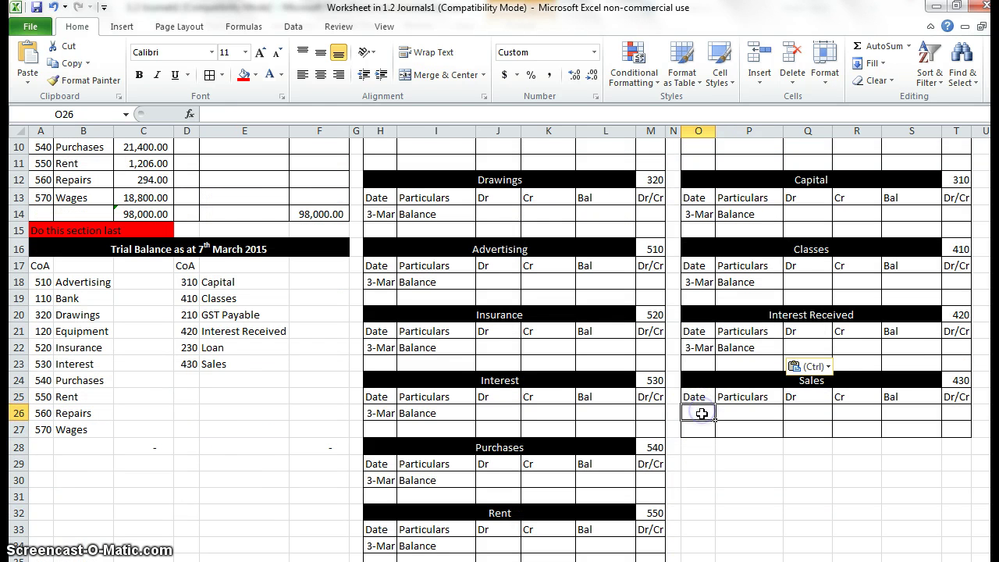
{"action": "key", "text": "ctrl+v"}
Link the Equipment ledger's opening balance in L9 to the Equipment amount in the 3rd March trial balance with =C7.
{"action": "scroll", "coordinate": [635, 443], "scroll_direction": "up", "scroll_amount": 3}
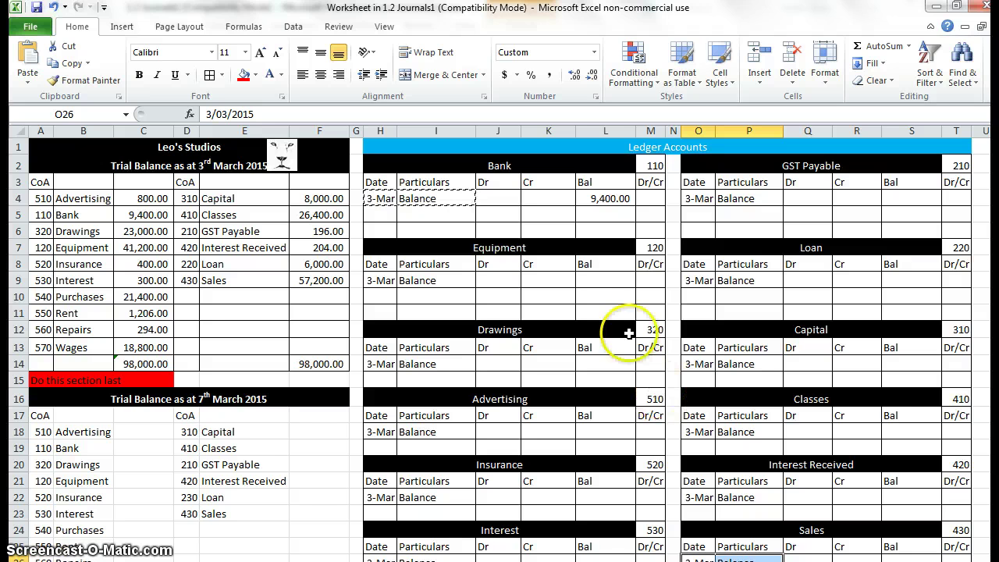
{"action": "left_click", "coordinate": [602, 198]}
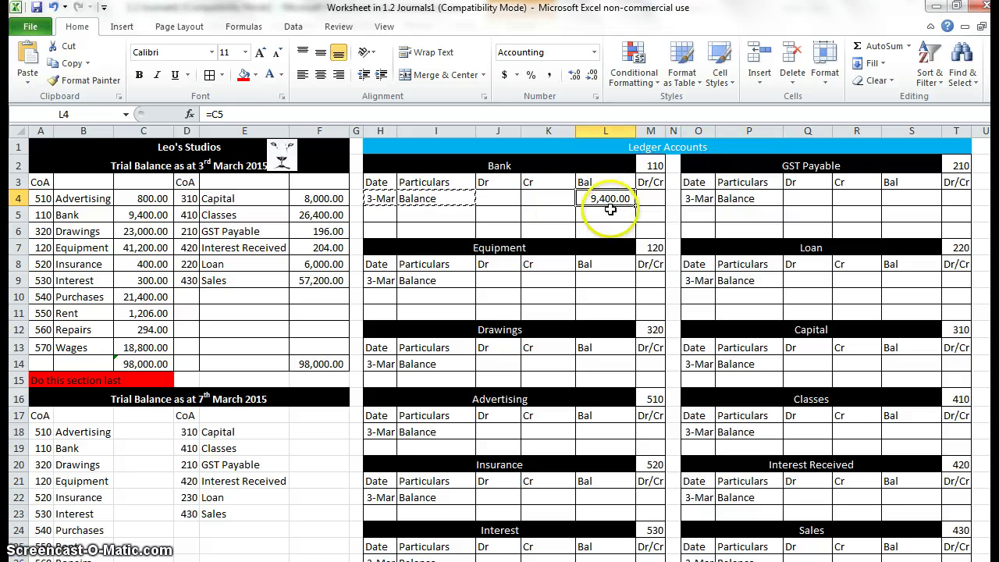
{"action": "left_click", "coordinate": [600, 281]}
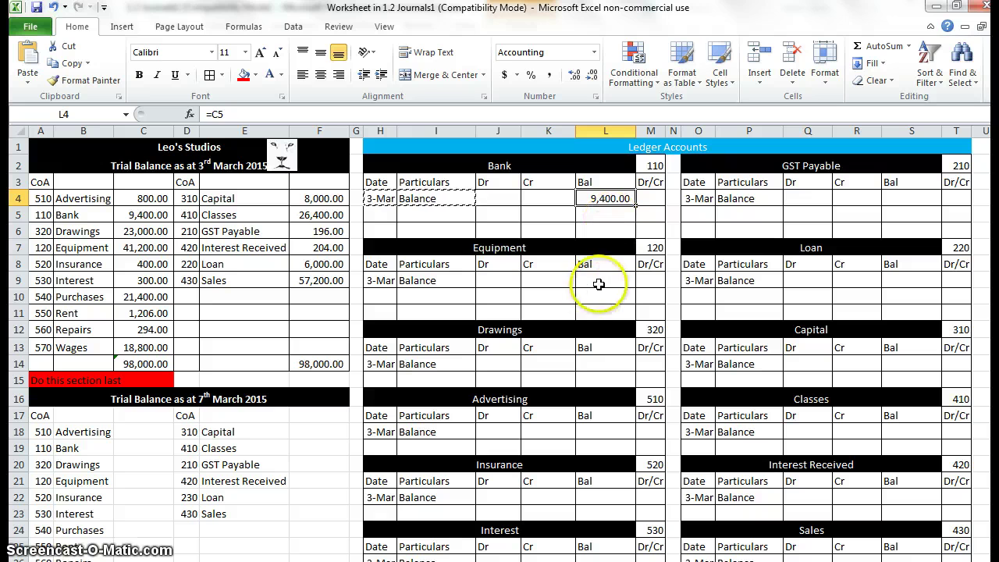
{"action": "type", "text": "="}
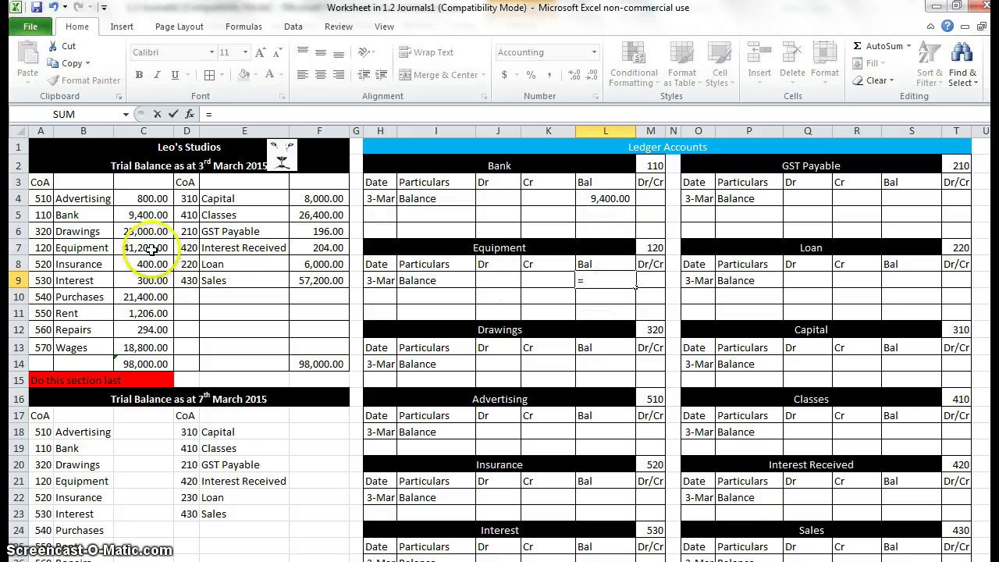
{"action": "left_click", "coordinate": [160, 252]}
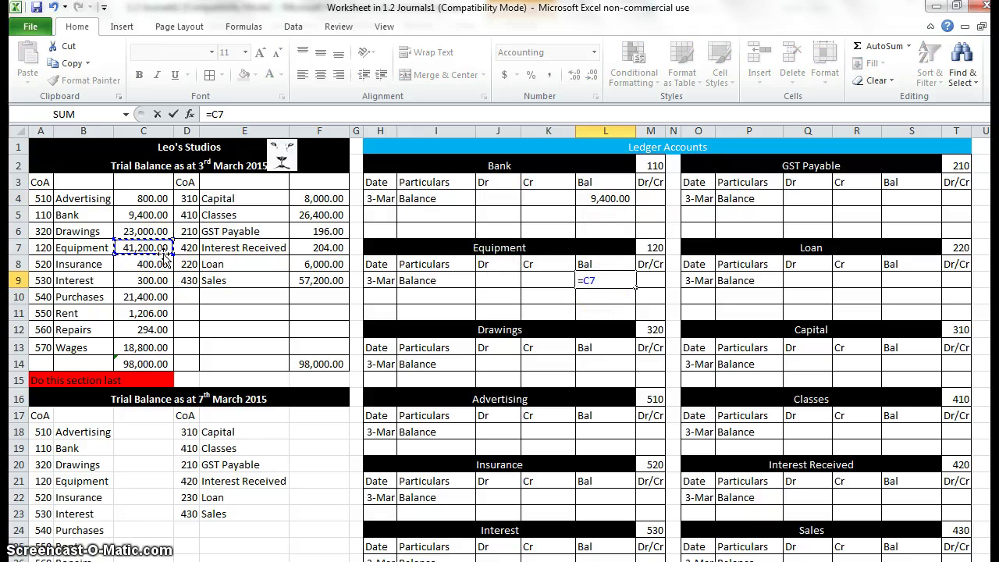
{"action": "key", "text": "Return"}
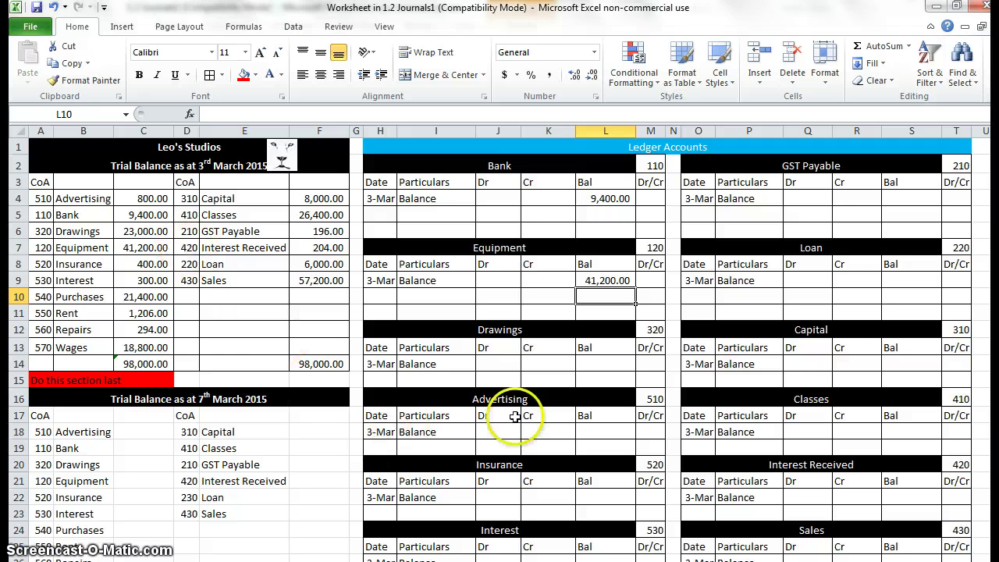
Link the Drawings and Advertising opening balances in L14 and L18 to their 3rd March trial balance amounts with =C6 and =C4.
{"action": "left_click", "coordinate": [592, 363]}
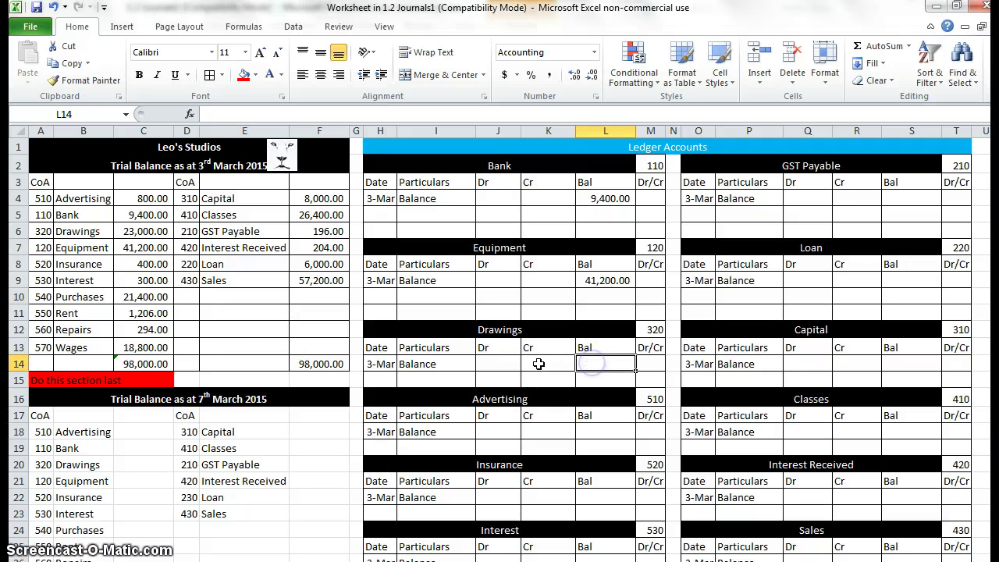
{"action": "type", "text": "="}
{"action": "left_click", "coordinate": [148, 232]}
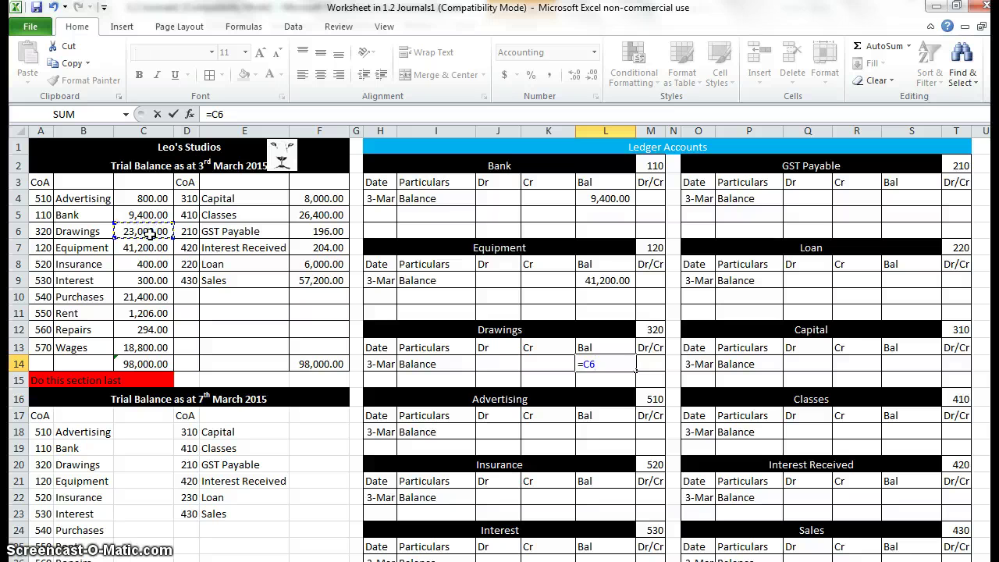
{"action": "key", "text": "Return"}
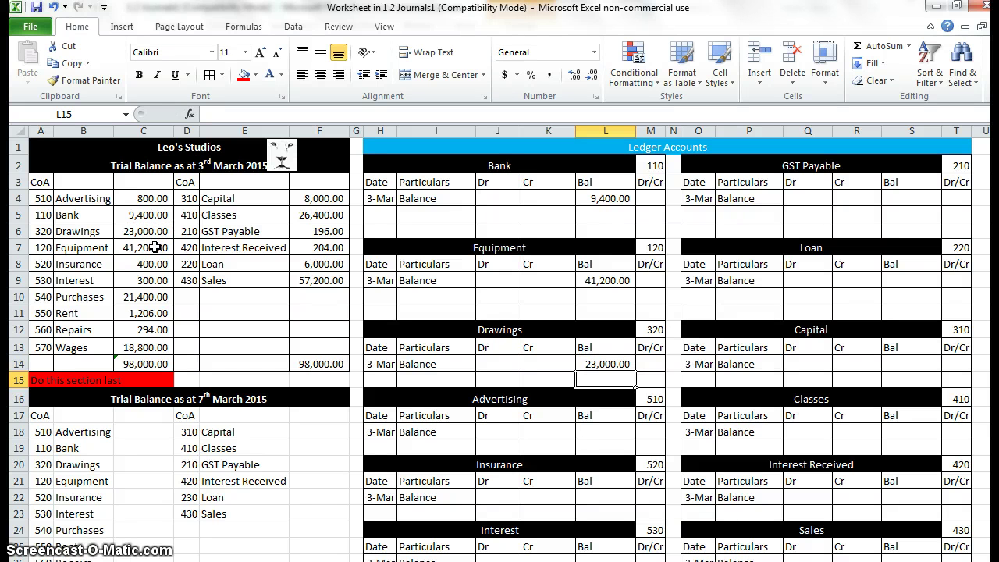
{"action": "left_click", "coordinate": [585, 430]}
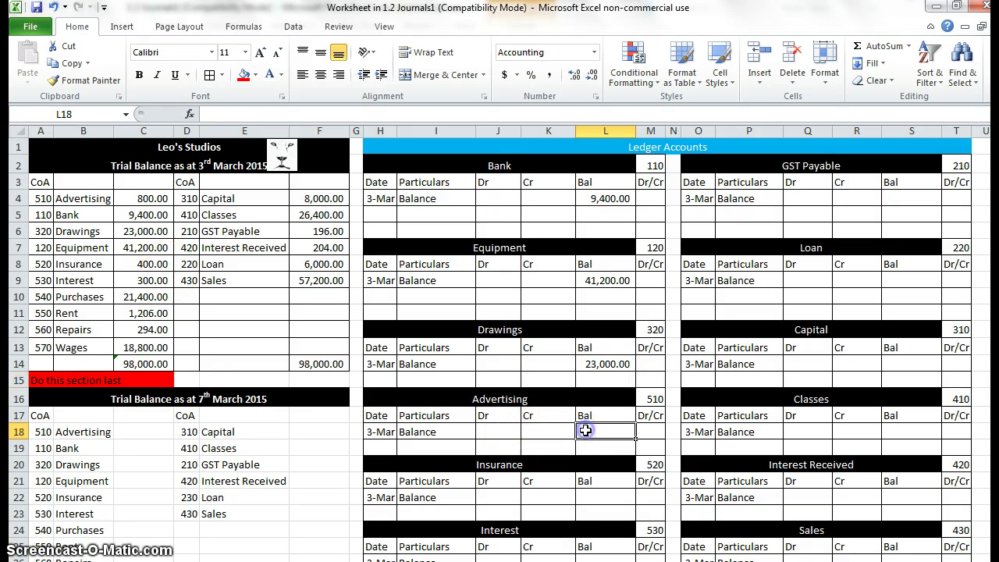
{"action": "type", "text": "="}
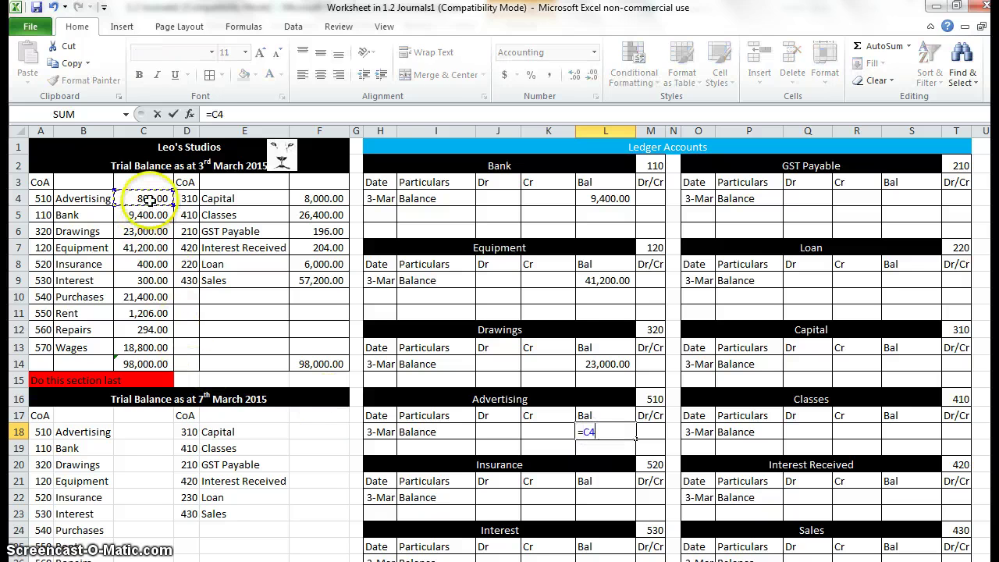
{"action": "key", "text": "Return"}
Link the Insurance and Interest opening balances in L22 and L26 to their 3rd March trial balance amounts with =C8 and =C9.
{"action": "left_click", "coordinate": [614, 498]}
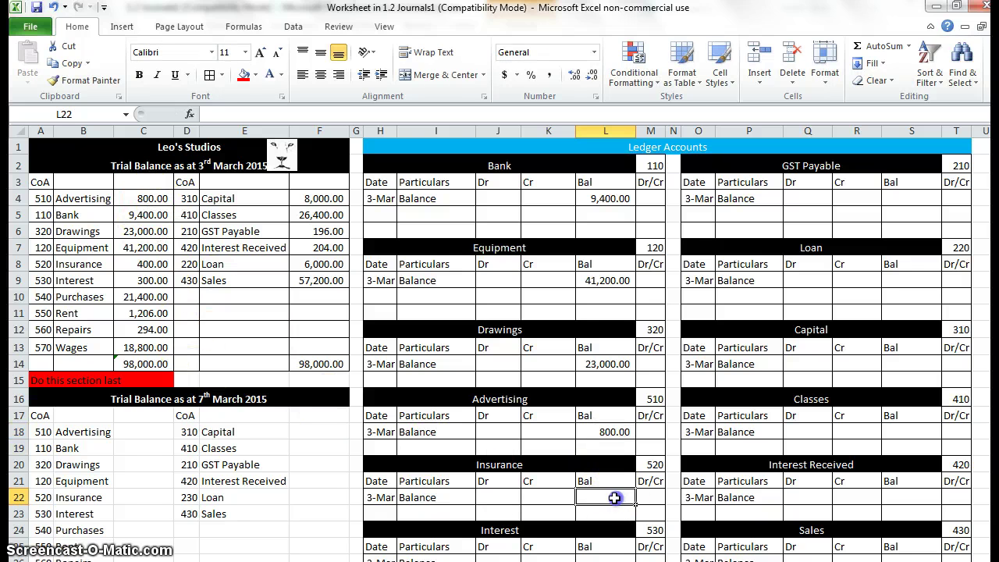
{"action": "type", "text": "="}
{"action": "left_click", "coordinate": [142, 263]}
{"action": "key", "text": "Return"}
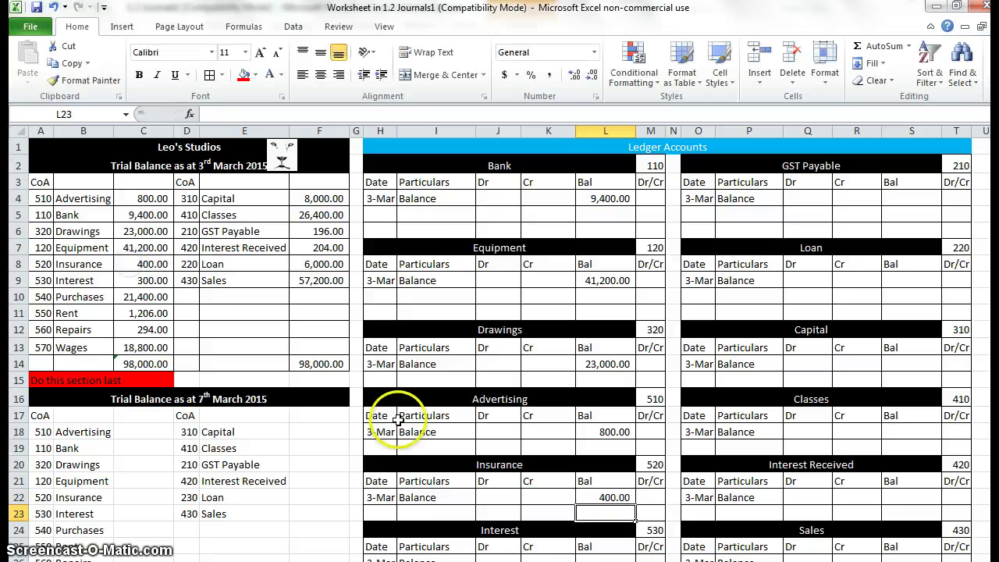
{"action": "scroll", "coordinate": [399, 406], "scroll_direction": "down", "scroll_amount": 1}
{"action": "left_click", "coordinate": [624, 510]}
{"action": "type", "text": "="}
{"action": "scroll", "coordinate": [349, 390], "scroll_direction": "up", "scroll_amount": 1}
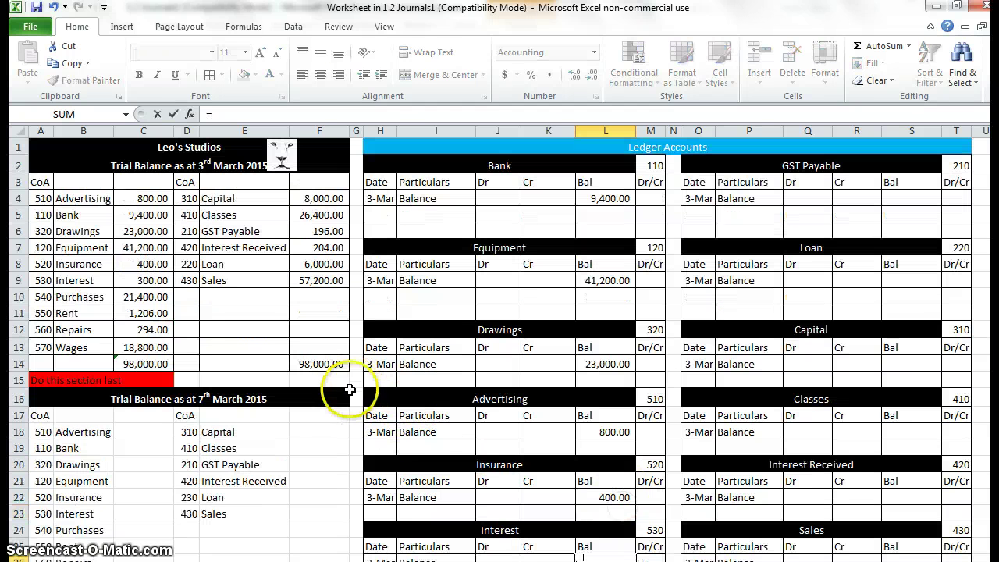
{"action": "key", "text": "Return"}
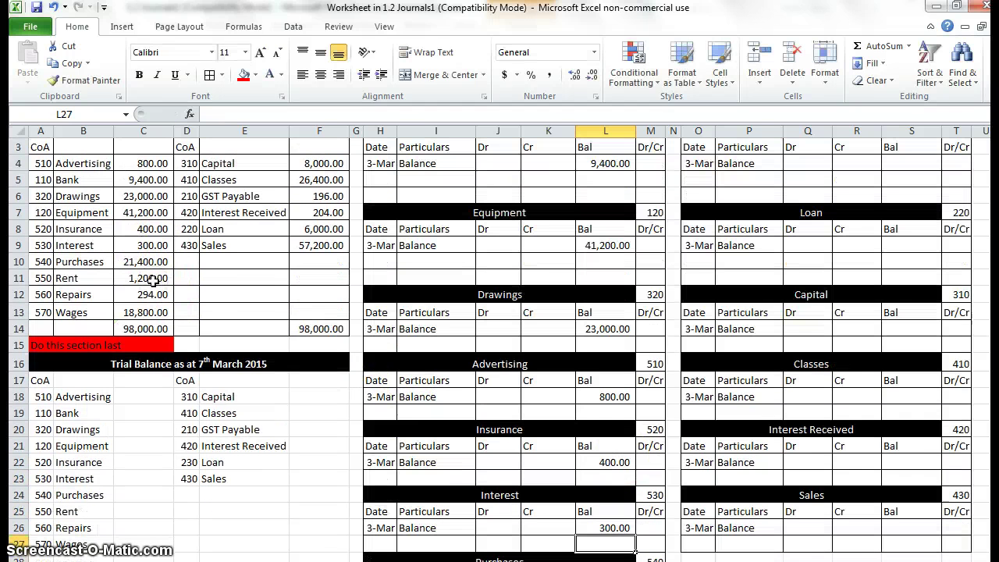
Link the Purchases ledger's opening balance in L30 to the Purchases amount in the 3rd March trial balance with =C10.
{"action": "scroll", "coordinate": [327, 416], "scroll_direction": "down", "scroll_amount": 3}
{"action": "left_click", "coordinate": [592, 460]}
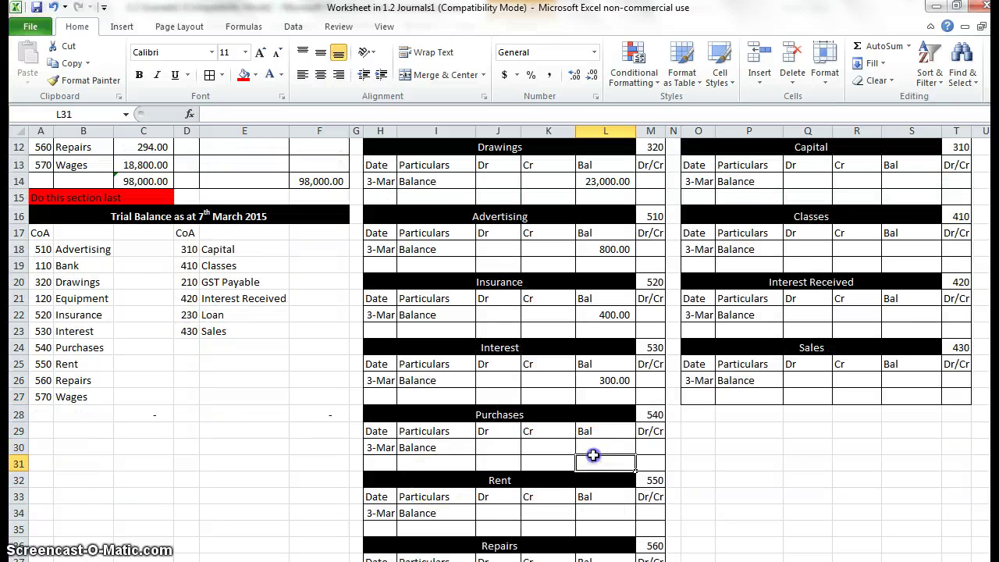
{"action": "type", "text": "="}
{"action": "scroll", "coordinate": [145, 367], "scroll_direction": "up", "scroll_amount": 4}
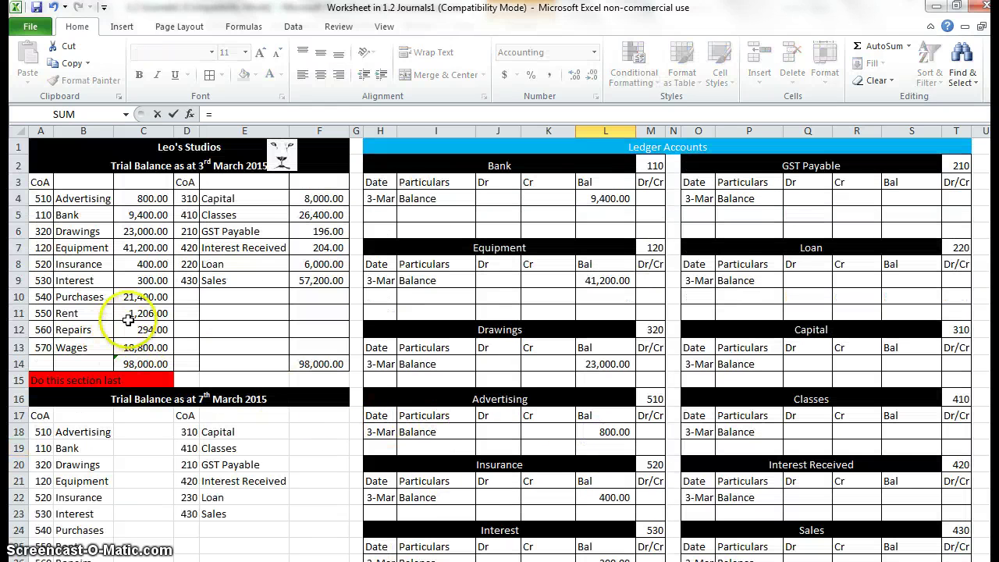
{"action": "left_click", "coordinate": [134, 297]}
{"action": "scroll", "coordinate": [134, 295], "scroll_direction": "down", "scroll_amount": 6}
{"action": "key", "text": "Return"}
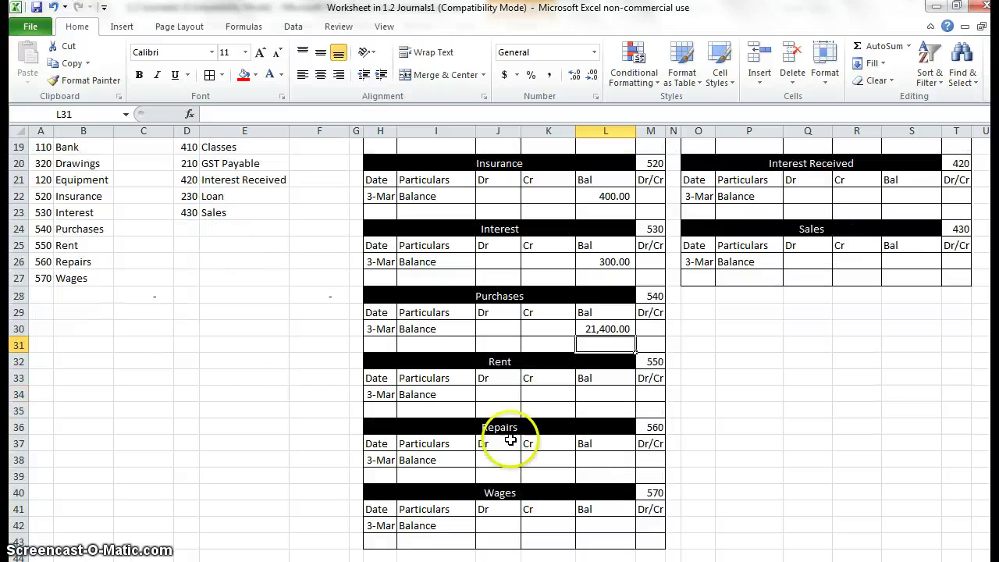
Link the Rent ledger's opening balance in L34 to the Rent amount in the 3rd March trial balance with =C11.
{"action": "left_click", "coordinate": [621, 398]}
{"action": "type", "text": "="}
{"action": "scroll", "coordinate": [375, 382], "scroll_direction": "up", "scroll_amount": 5}
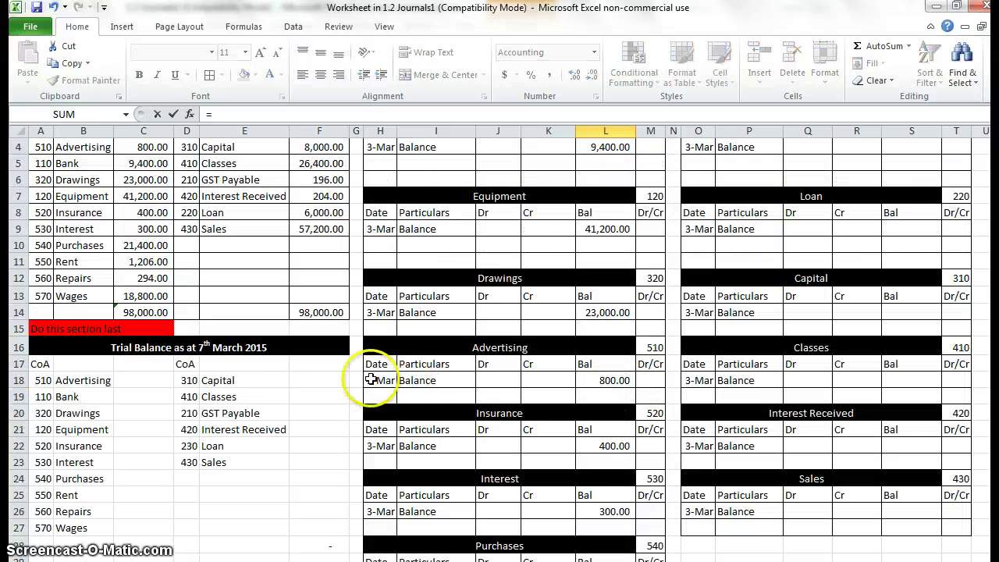
{"action": "left_click", "coordinate": [134, 261]}
{"action": "key", "text": "Return"}
{"action": "scroll", "coordinate": [423, 510], "scroll_direction": "down", "scroll_amount": 3}
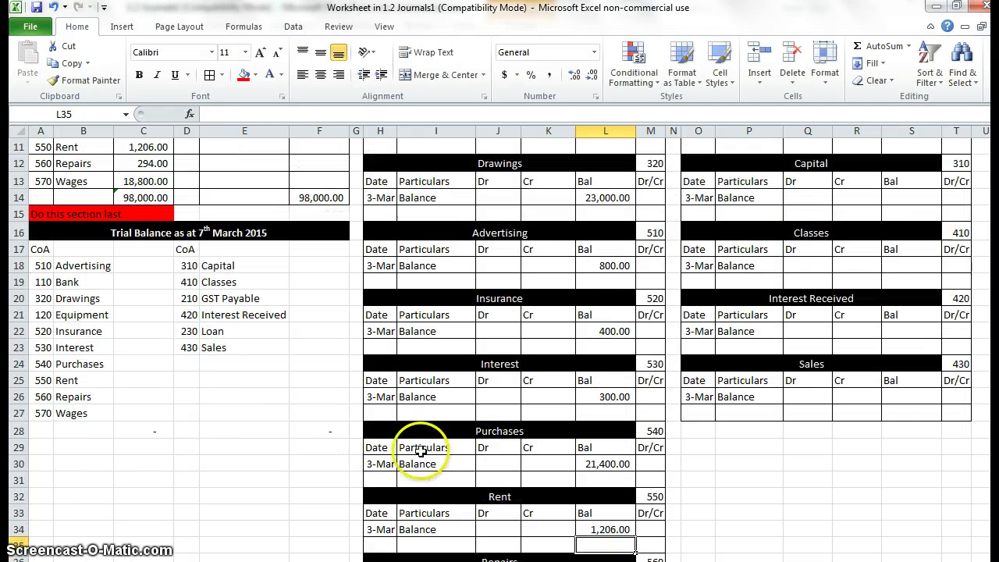
Link the Repairs ledger's opening balance in L38 to the Repairs amount in the 3rd March trial balance with =C12.
{"action": "scroll", "coordinate": [527, 520], "scroll_direction": "down", "scroll_amount": 3}
{"action": "left_click", "coordinate": [594, 490]}
{"action": "type", "text": "="}
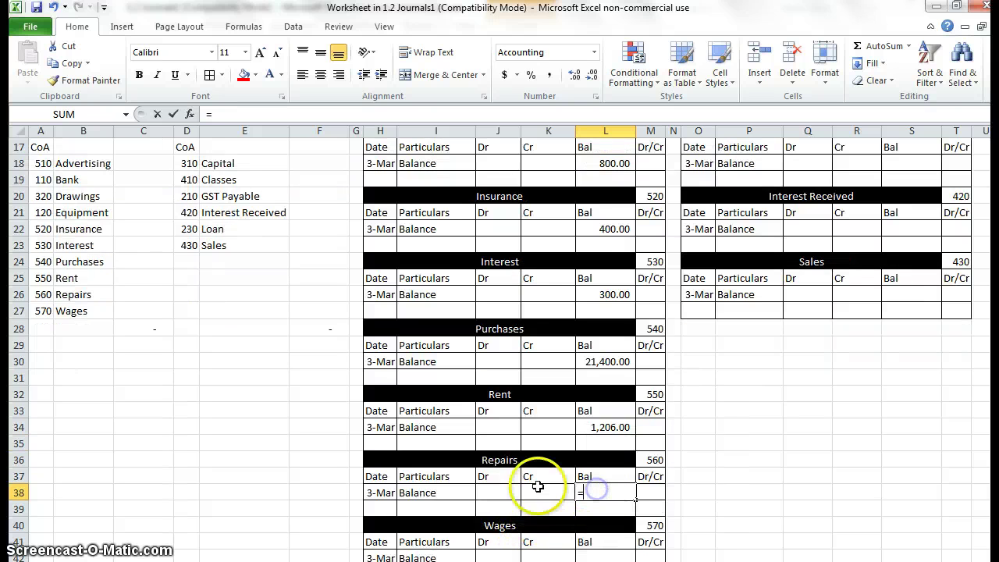
{"action": "scroll", "coordinate": [250, 363], "scroll_direction": "up", "scroll_amount": 5}
{"action": "scroll", "coordinate": [249, 363], "scroll_direction": "up", "scroll_amount": 1}
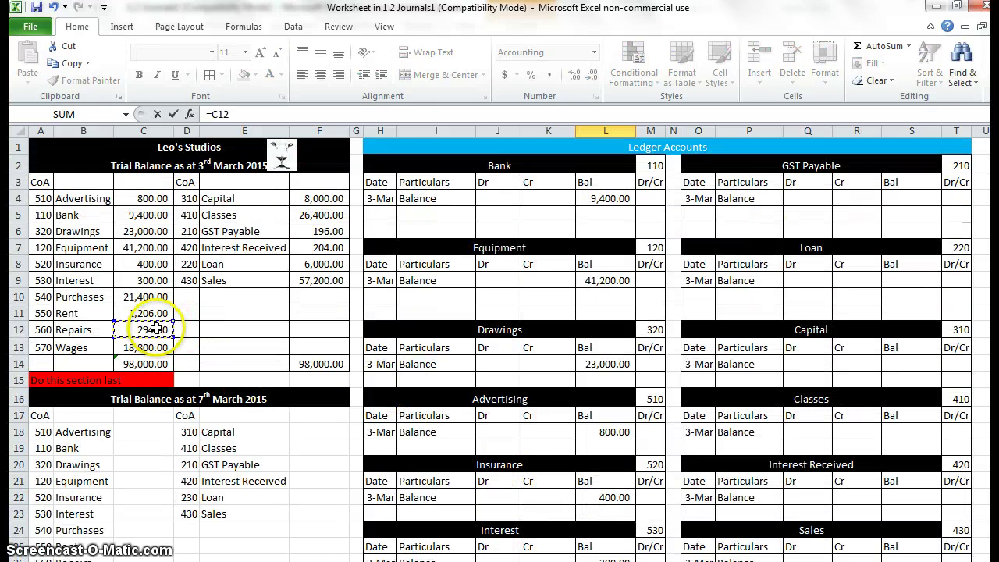
{"action": "key", "text": "Return"}
Link the Wages ledger's opening balance in L42 to the Wages amount in the 3rd March trial balance with =C13.
{"action": "scroll", "coordinate": [526, 454], "scroll_direction": "down", "scroll_amount": 4}
{"action": "left_click", "coordinate": [594, 394]}
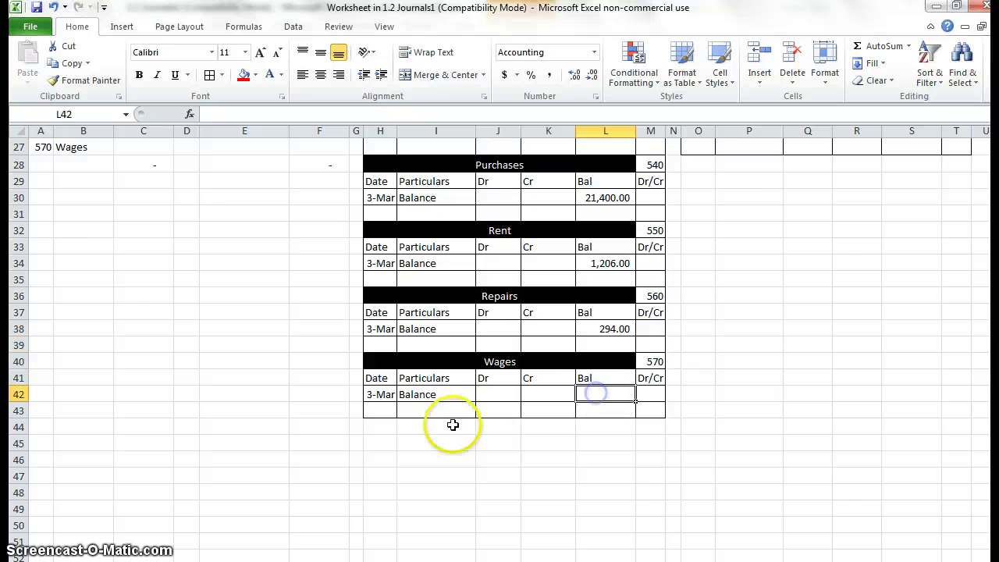
{"action": "type", "text": "="}
{"action": "scroll", "coordinate": [452, 424], "scroll_direction": "up", "scroll_amount": 9}
{"action": "left_click", "coordinate": [144, 347]}
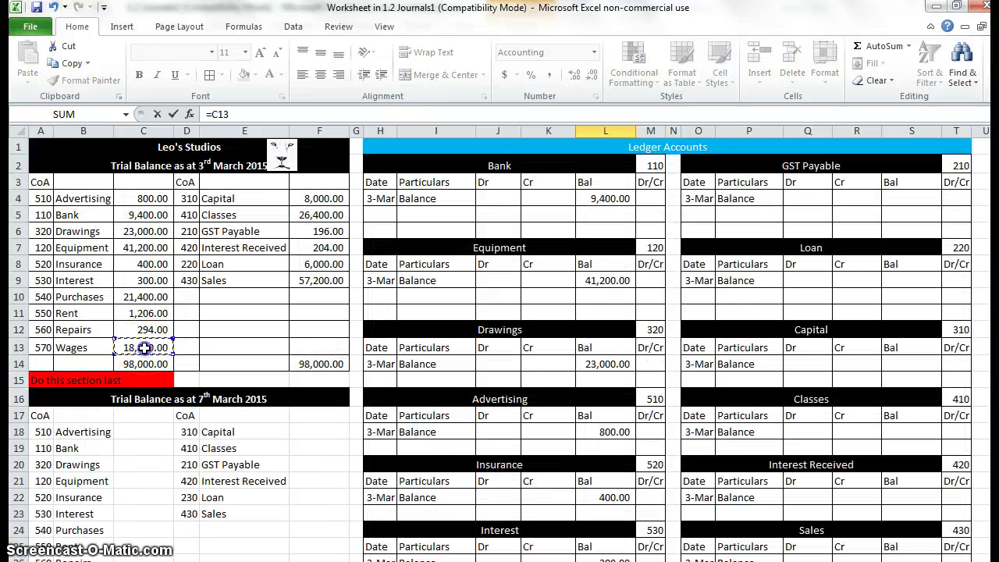
{"action": "key", "text": "Return"}
{"action": "scroll", "coordinate": [374, 461], "scroll_direction": "up", "scroll_amount": 6}
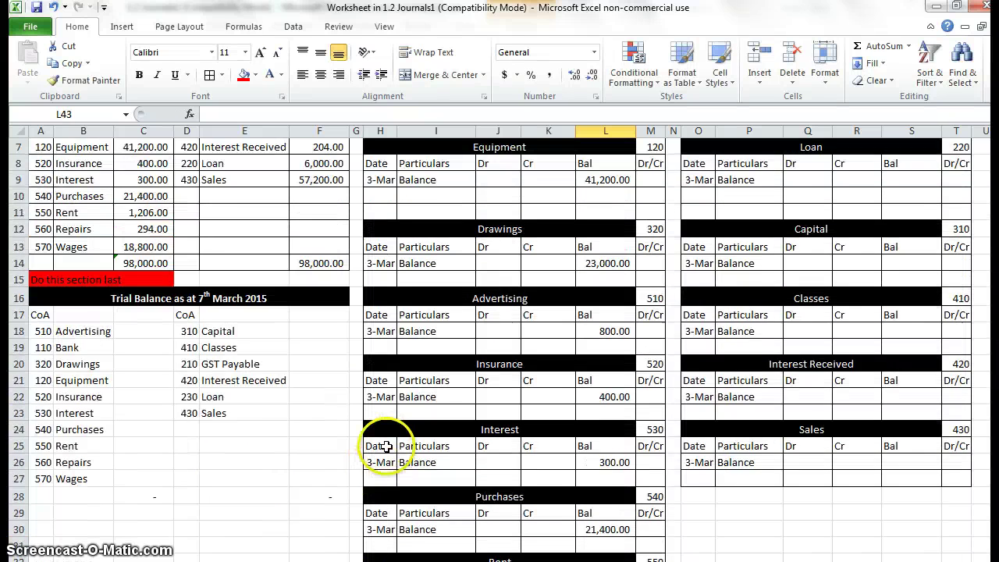
Mark the Bank ledger's opening balance as Dr in its Dr/Cr cell M4.
{"action": "left_click", "coordinate": [650, 198]}
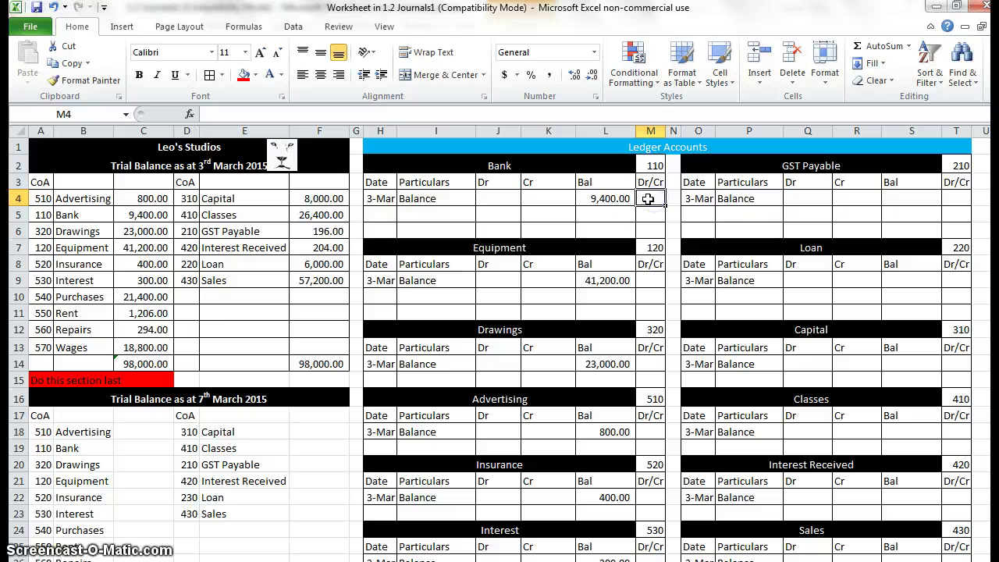
{"action": "type", "text": "Dr"}
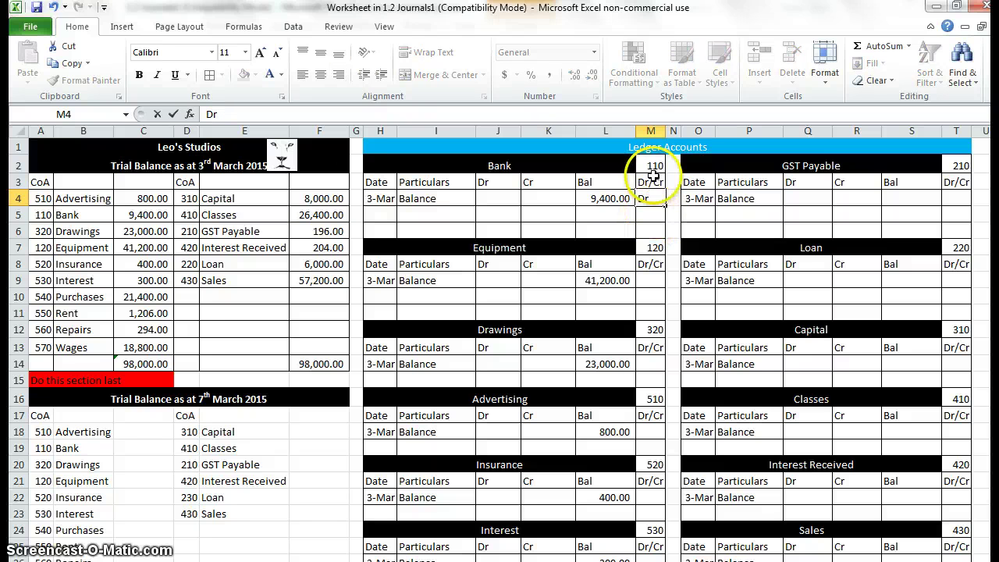
{"action": "left_click", "coordinate": [631, 231]}
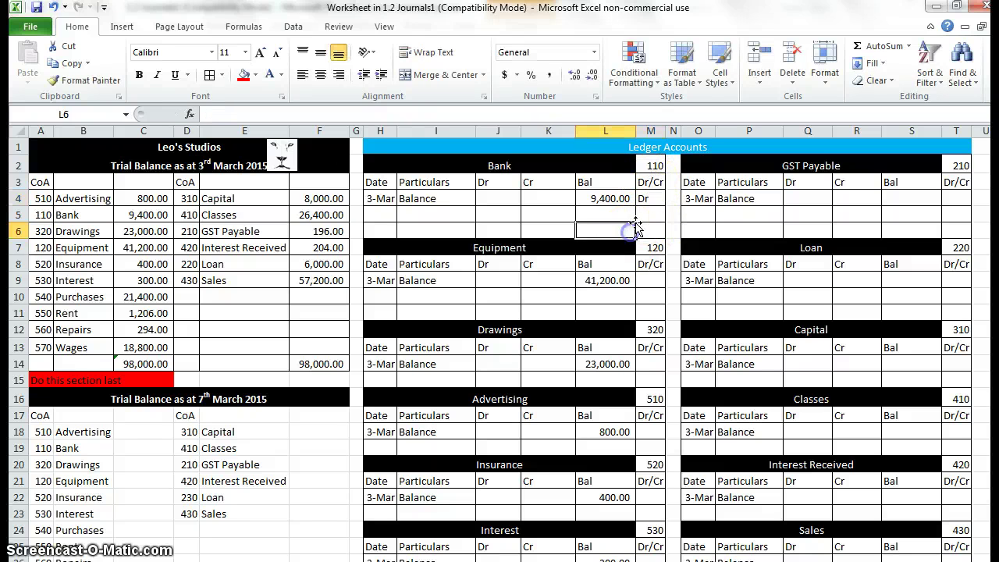
Copy the Bank ledger's Dr marker to the opening balance rows of Equipment, Drawings, Advertising and Insurance (M9, M14, M18, M22).
{"action": "left_click", "coordinate": [643, 201]}
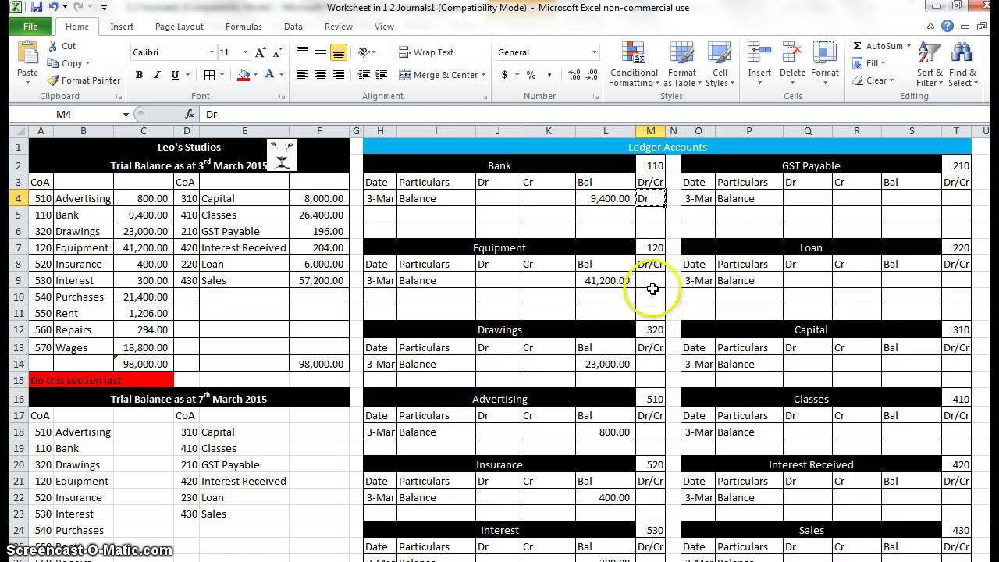
{"action": "left_click", "coordinate": [651, 281]}
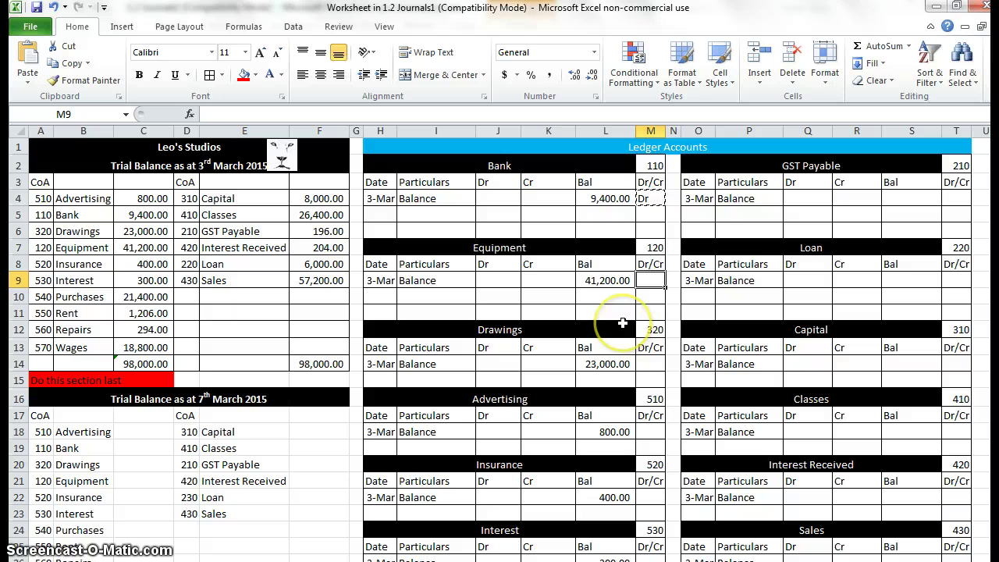
{"action": "key", "text": "ctrl+v"}
{"action": "left_click", "coordinate": [654, 365]}
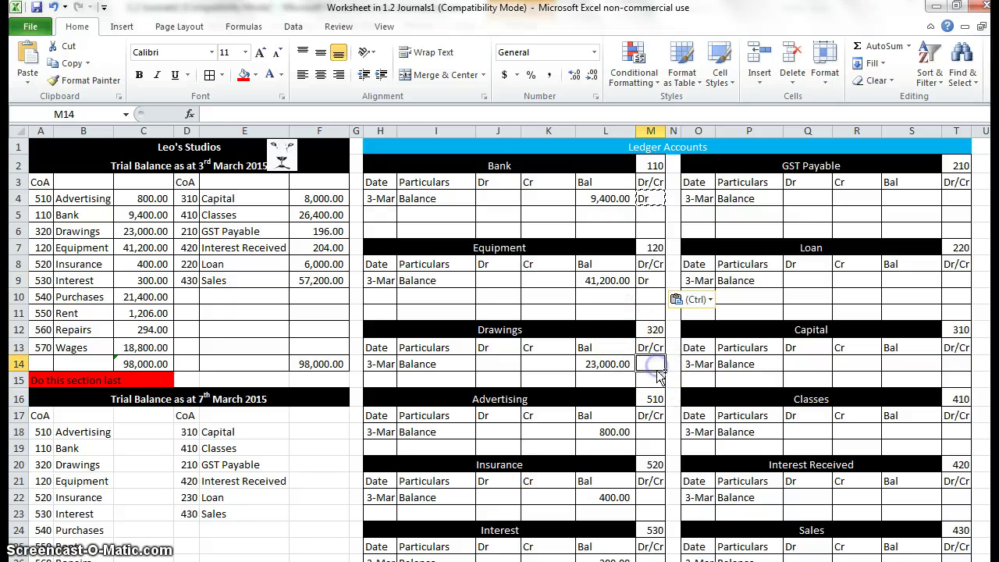
{"action": "key", "text": "ctrl+v"}
{"action": "left_click", "coordinate": [651, 433]}
{"action": "key", "text": "ctrl+v"}
{"action": "left_click", "coordinate": [646, 495]}
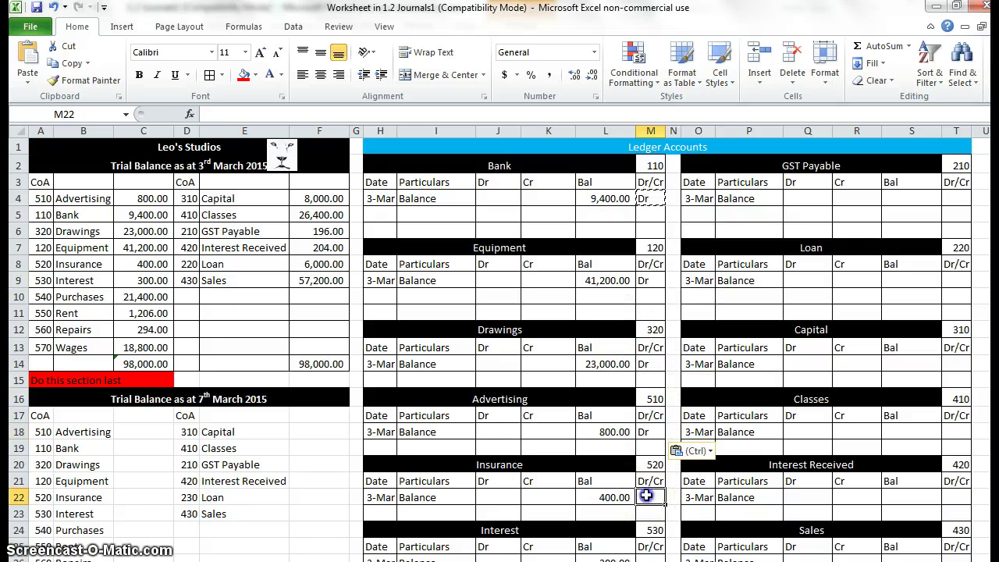
{"action": "key", "text": "ctrl+v"}
Paste the copied Dr marker beside the Interest, Purchases, Rent, Repairs and Wages opening balances (M26, M30, M34, M38, M42).
{"action": "scroll", "coordinate": [652, 437], "scroll_direction": "down", "scroll_amount": 3}
{"action": "left_click", "coordinate": [651, 412]}
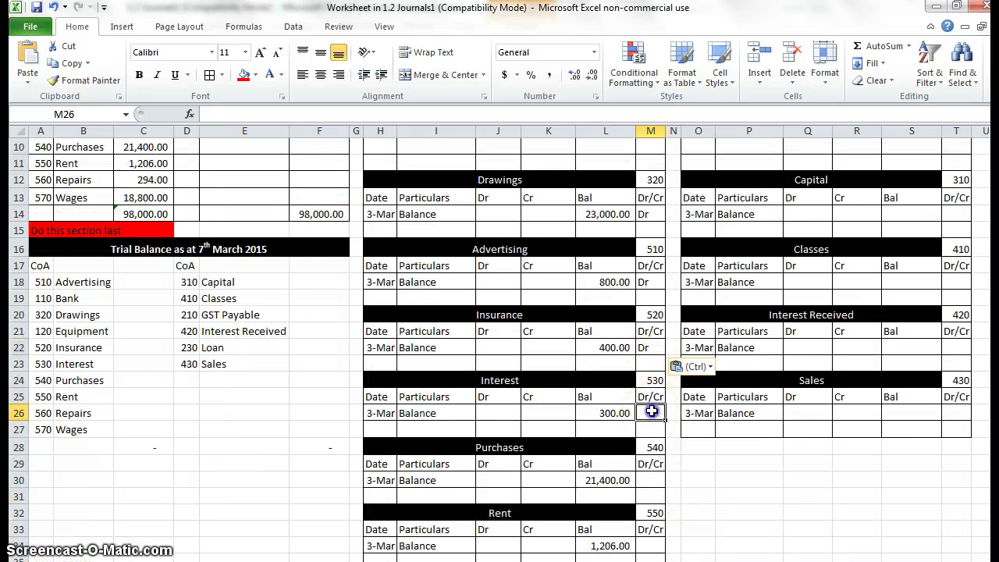
{"action": "key", "text": "ctrl+v"}
{"action": "scroll", "coordinate": [651, 412], "scroll_direction": "down", "scroll_amount": 3}
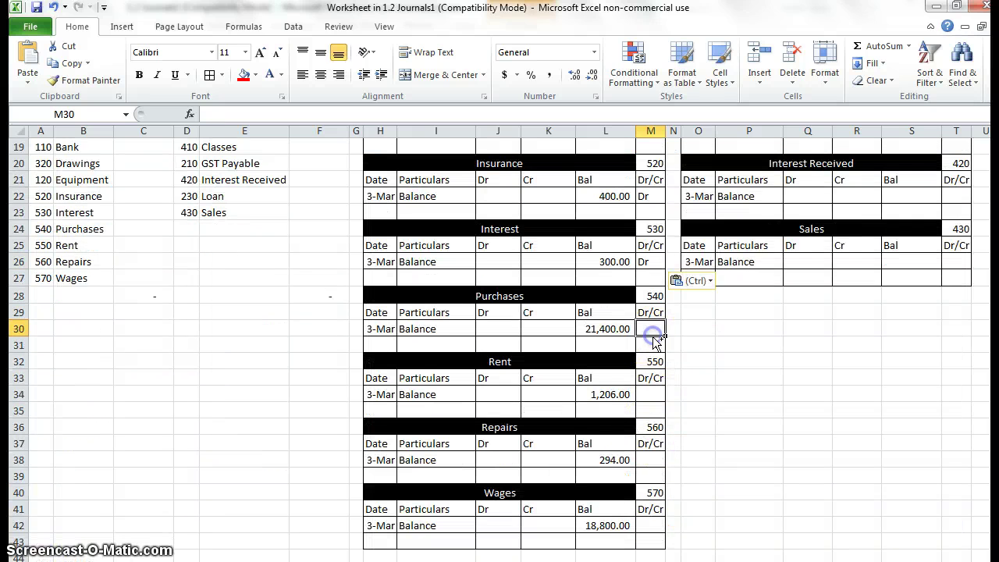
{"action": "key", "text": "ctrl+v"}
{"action": "left_click", "coordinate": [660, 396]}
{"action": "key", "text": "ctrl+v"}
{"action": "left_click", "coordinate": [653, 457]}
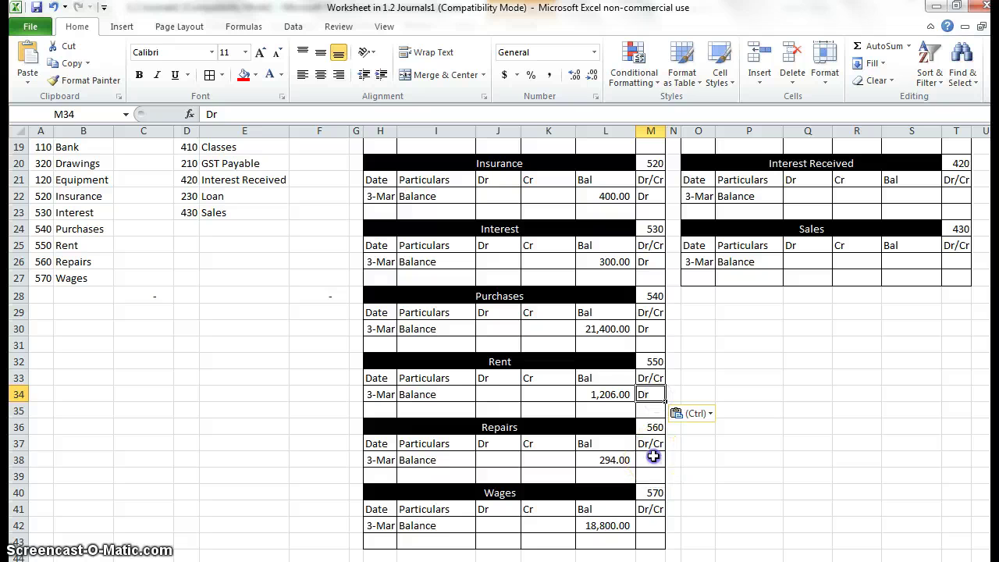
{"action": "key", "text": "ctrl+v"}
{"action": "left_click", "coordinate": [650, 524]}
{"action": "key", "text": "ctrl+v"}
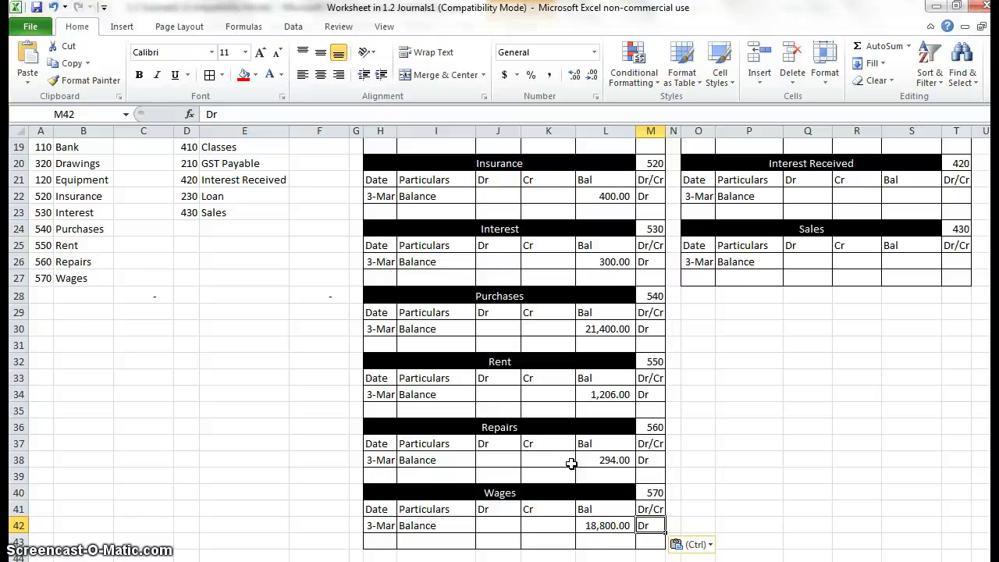
Link the GST Payable ledger's opening balance in S4 to the GST Payable amount in the 3rd March trial balance with =F6.
{"action": "scroll", "coordinate": [571, 463], "scroll_direction": "up", "scroll_amount": 6}
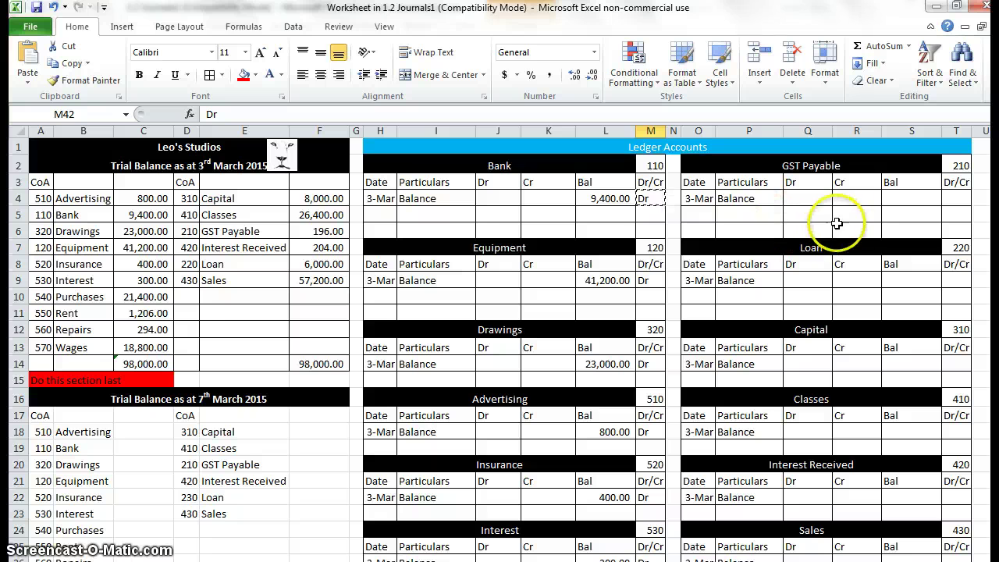
{"action": "left_click", "coordinate": [896, 199]}
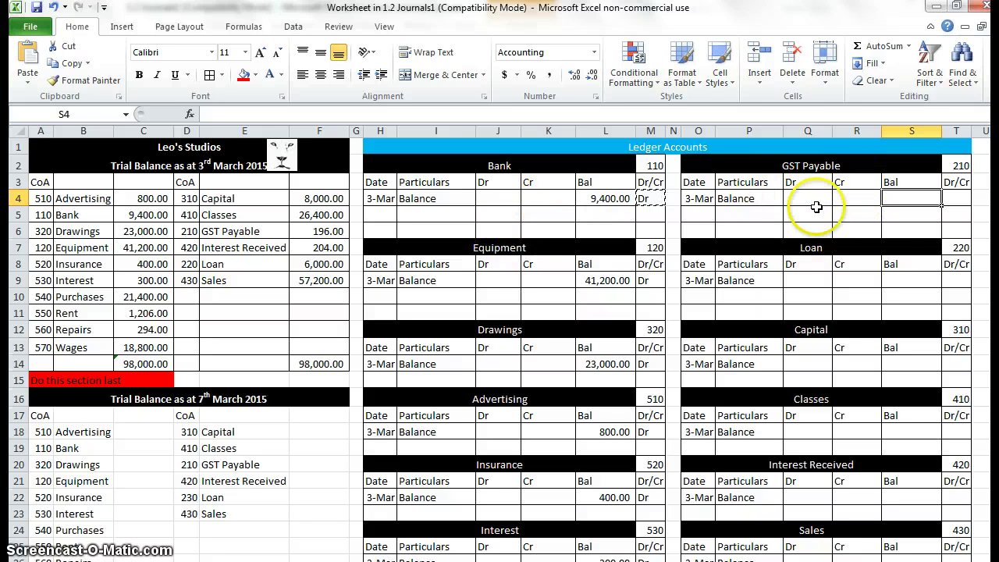
{"action": "left_click", "coordinate": [903, 195]}
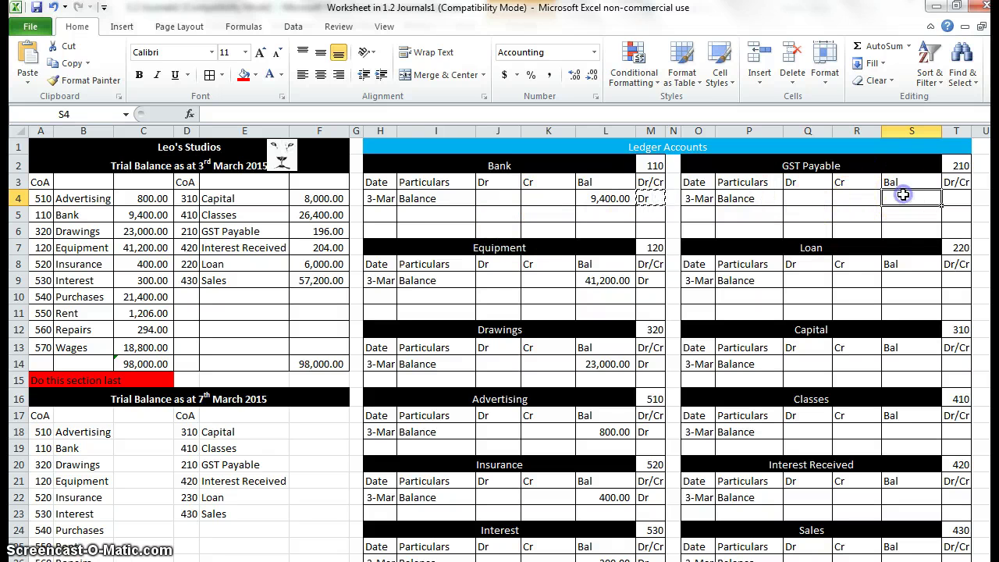
{"action": "type", "text": "="}
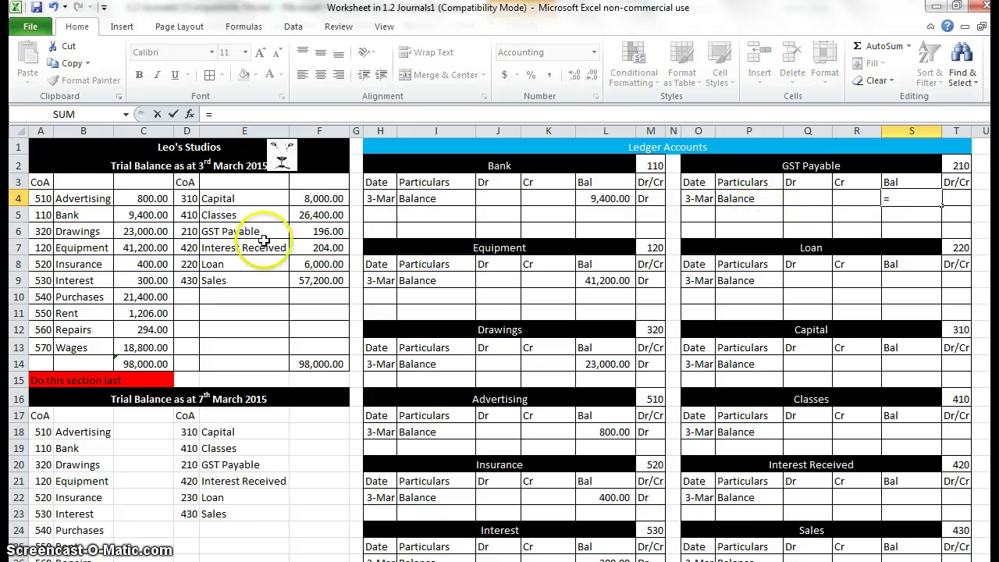
{"action": "left_click", "coordinate": [327, 232]}
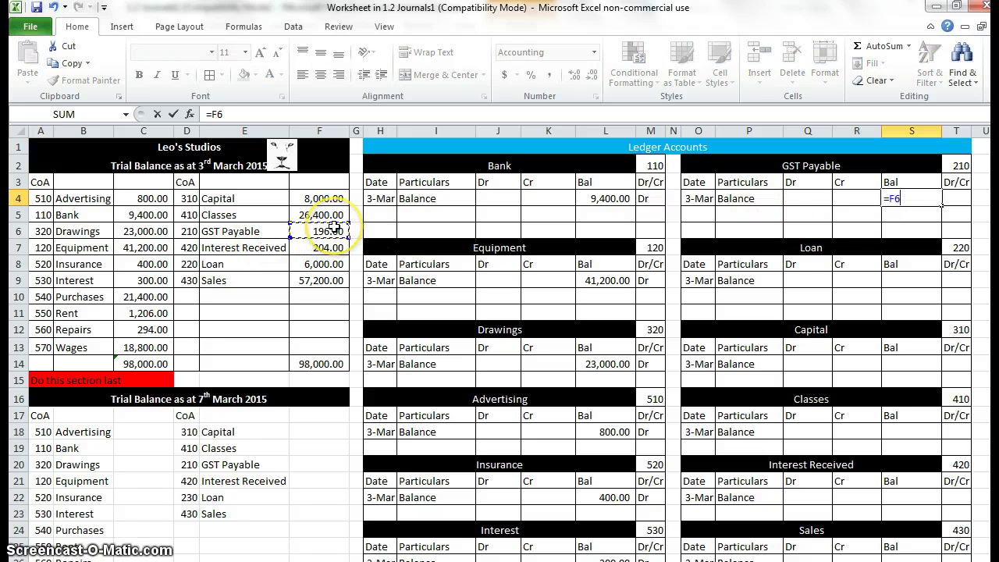
{"action": "key", "text": "Return"}
Link the Loan ledger's opening balance in S9 to the Loan amount in the 3rd March trial balance with =F8.
{"action": "left_click", "coordinate": [895, 280]}
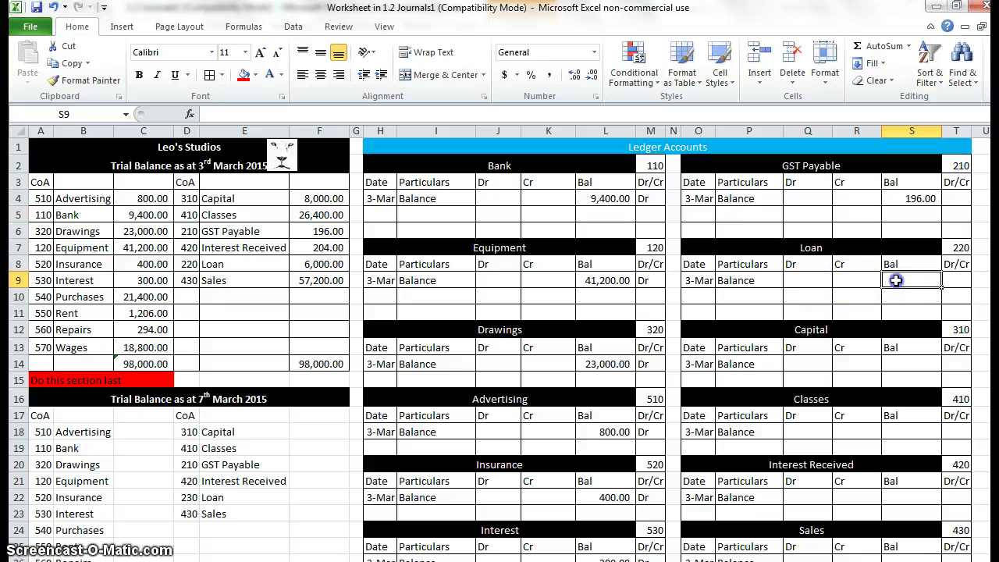
{"action": "type", "text": "="}
{"action": "left_click", "coordinate": [318, 265]}
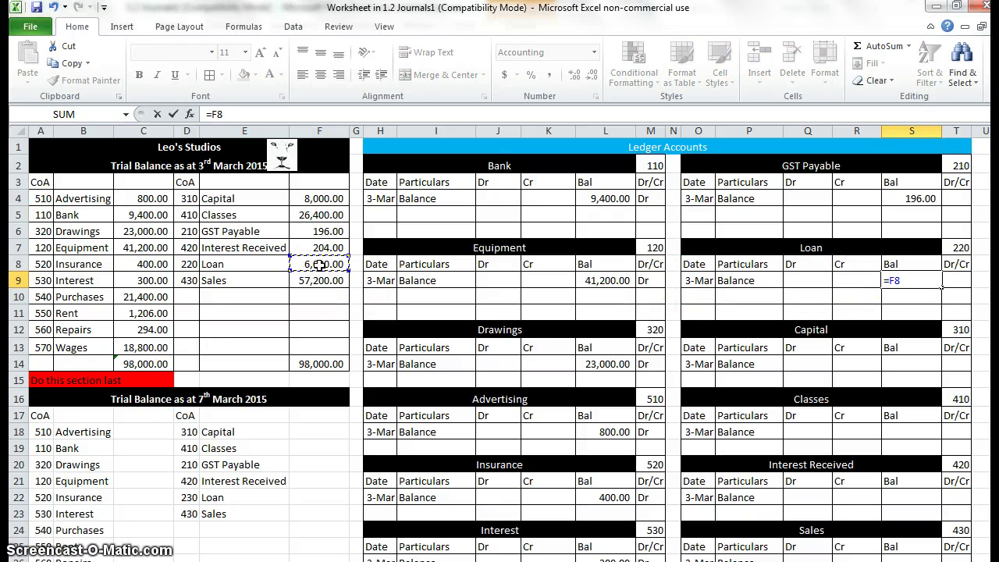
{"action": "key", "text": "Return"}
Link the Capital ledger's opening balance in S14 to the Capital amount in the 3rd March trial balance with =F4.
{"action": "left_click", "coordinate": [927, 363]}
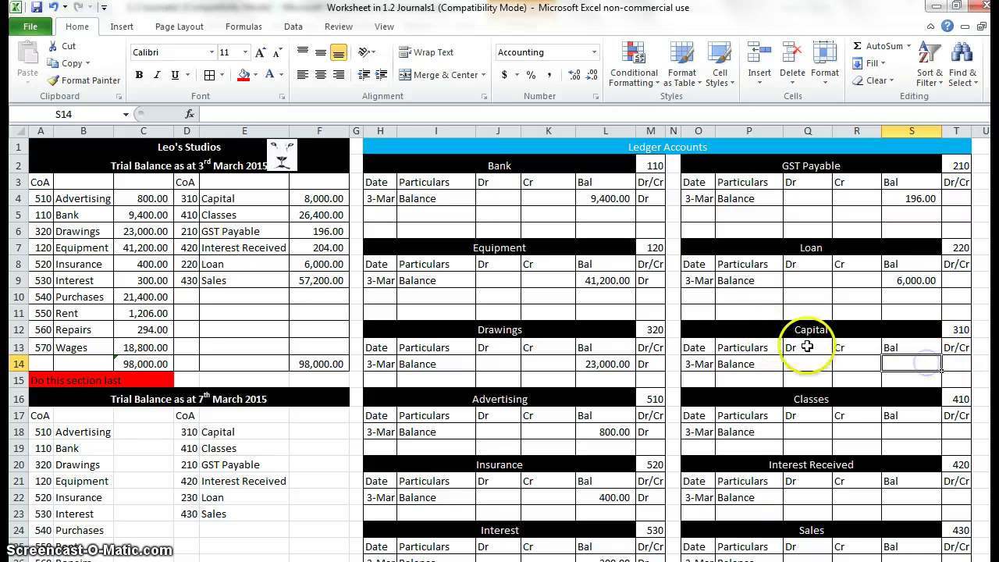
{"action": "type", "text": "="}
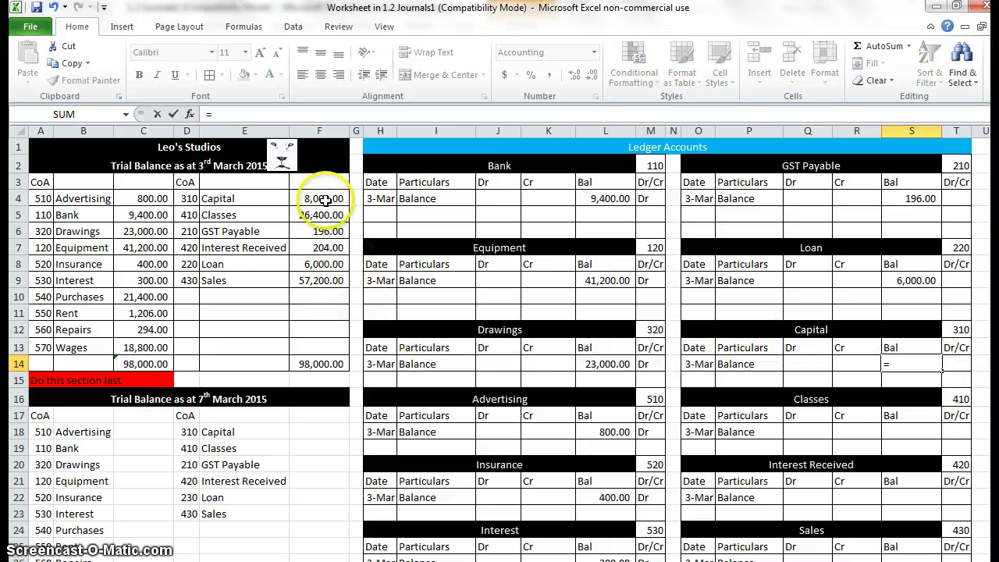
{"action": "key", "text": "Return"}
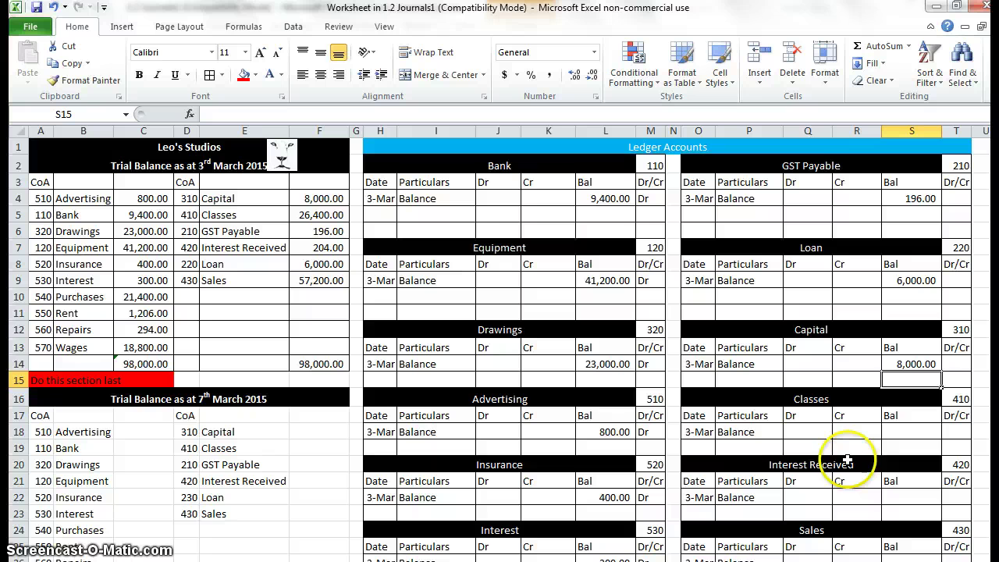
Link the Classes ledger's opening balance in S18 to the Classes amount in the 3rd March trial balance with =F5.
{"action": "left_click", "coordinate": [888, 432]}
{"action": "type", "text": "="}
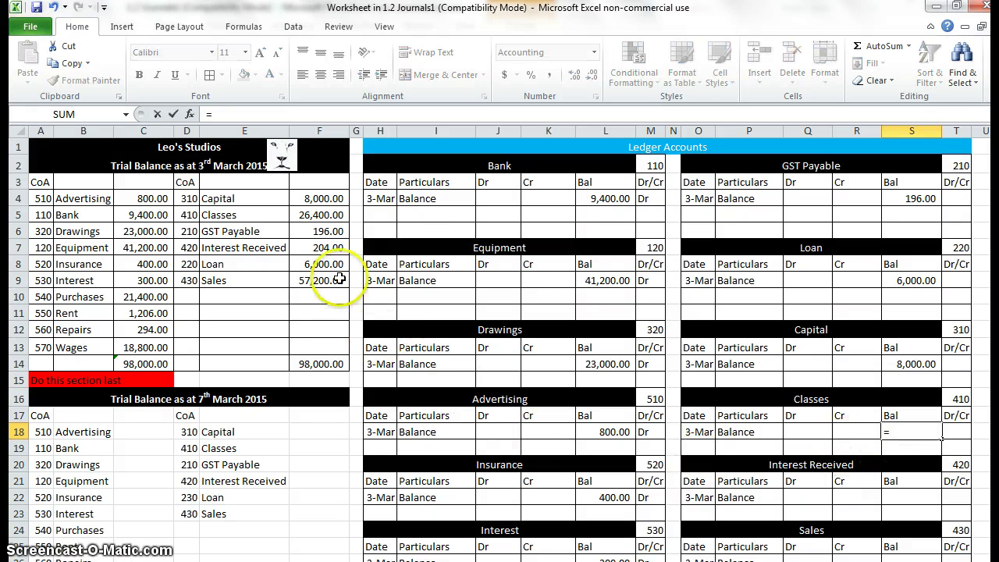
{"action": "left_click", "coordinate": [323, 216]}
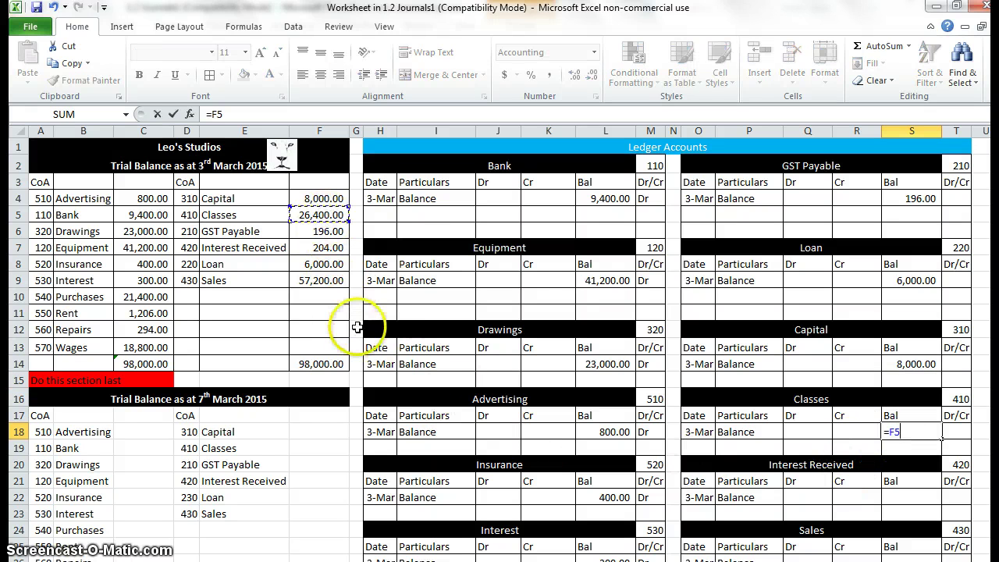
{"action": "key", "text": "Return"}
Link the Interest Received ledger's opening balance in S22 to the Interest Received amount in the 3rd March trial balance with =F7.
{"action": "left_click", "coordinate": [892, 496]}
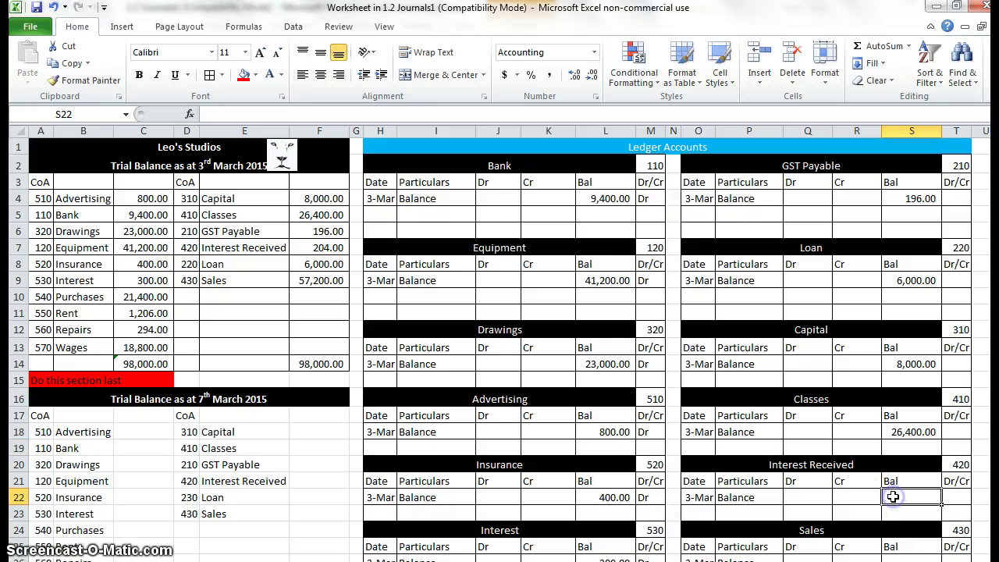
{"action": "type", "text": "="}
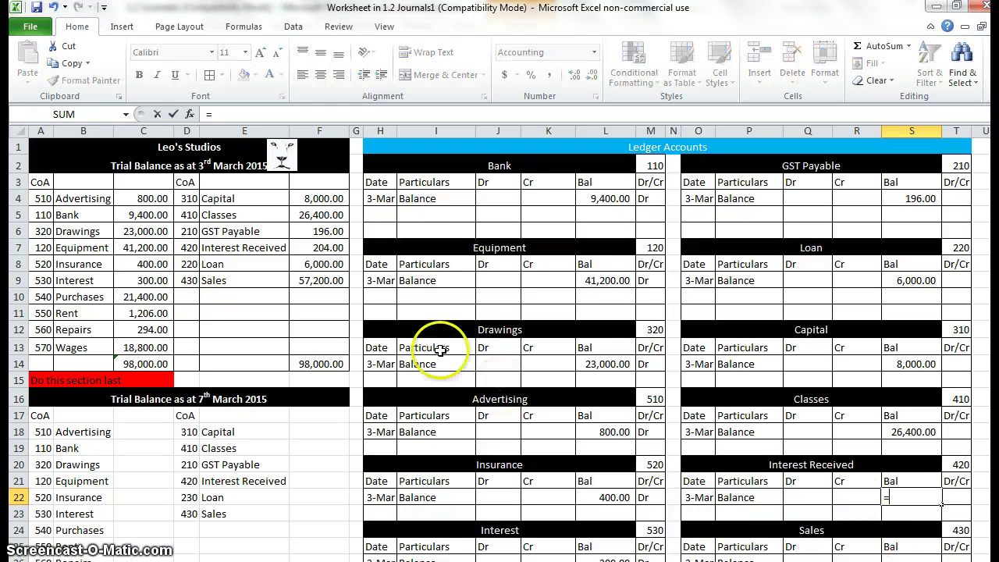
{"action": "key", "text": "Return"}
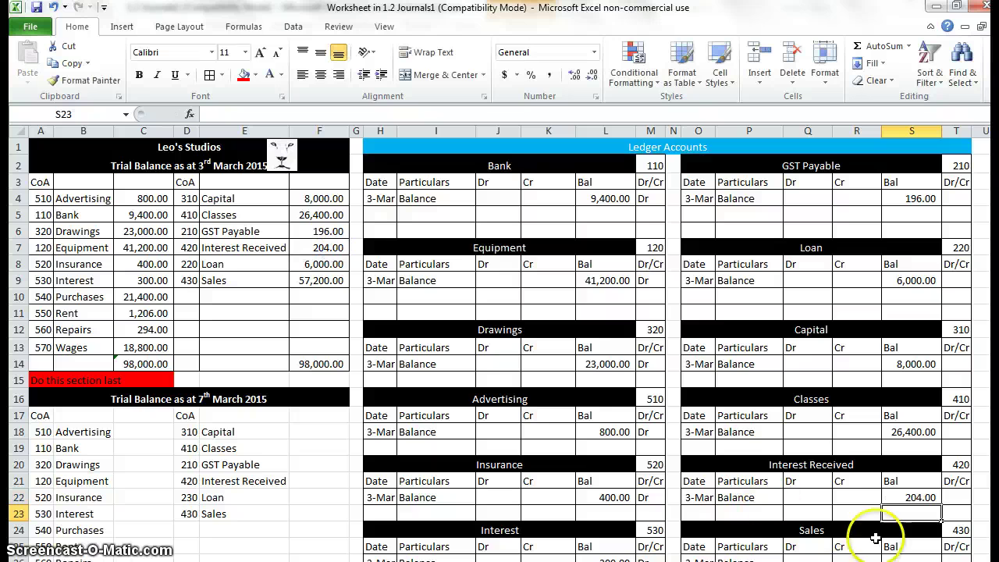
Link the Sales ledger's opening balance in S26 to the Sales amount in the 3rd March trial balance with =F9.
{"action": "scroll", "coordinate": [902, 513], "scroll_direction": "down", "scroll_amount": 2}
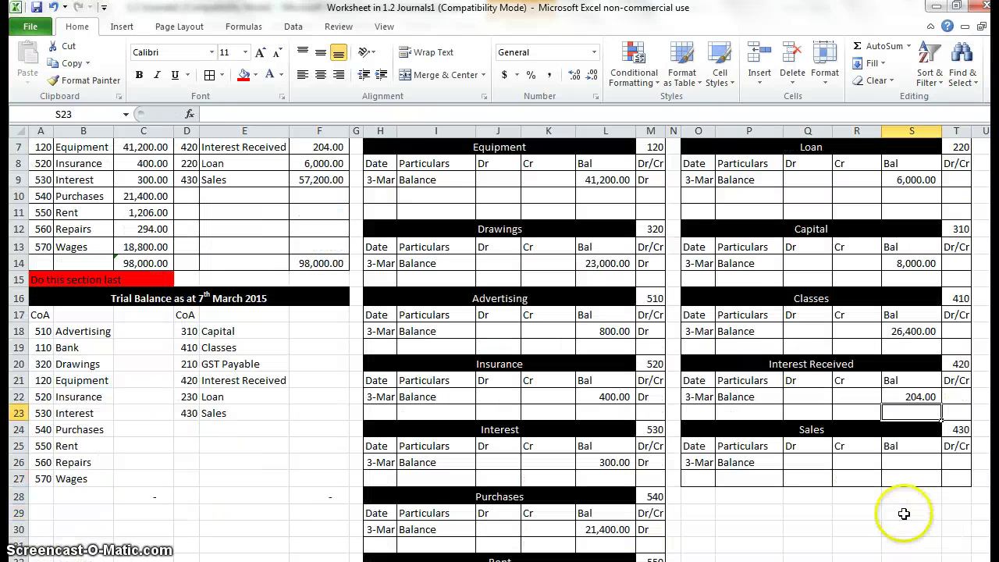
{"action": "left_click", "coordinate": [899, 459]}
{"action": "type", "text": "="}
{"action": "scroll", "coordinate": [664, 468], "scroll_direction": "up", "scroll_amount": 2}
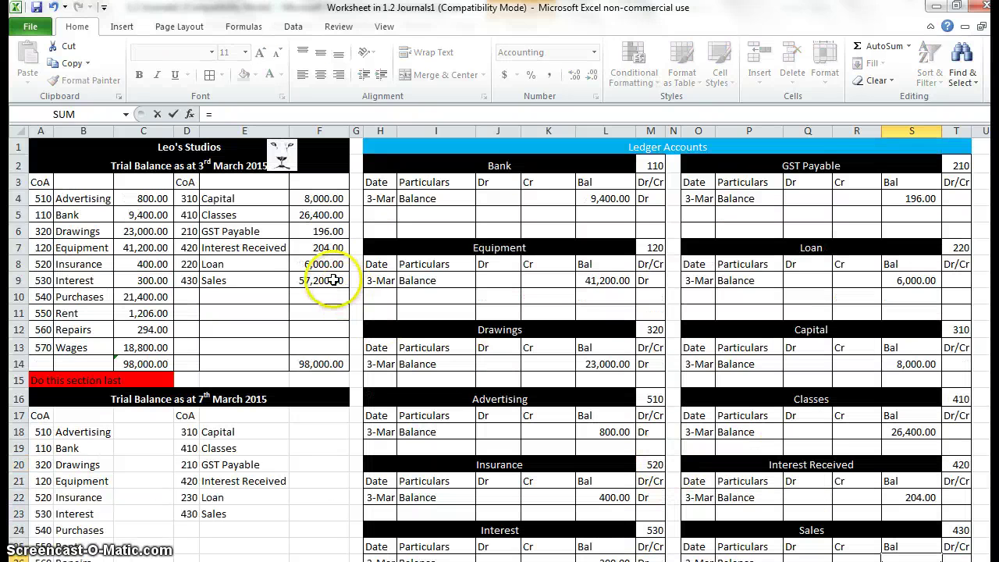
{"action": "left_click", "coordinate": [333, 280]}
{"action": "key", "text": "Return"}
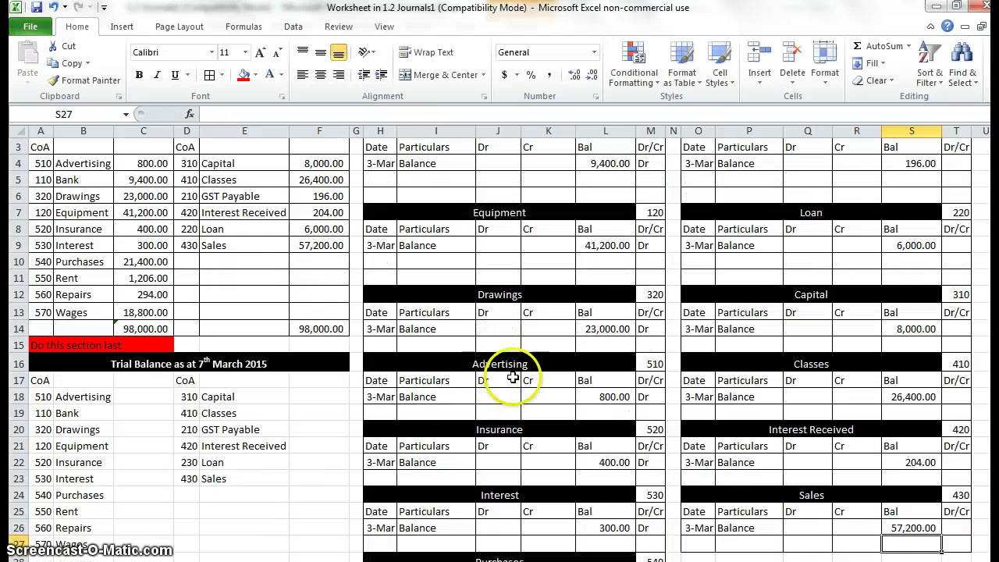
Mark the GST Payable ledger's opening balance as Cr in its Dr/Cr cell T4.
{"action": "scroll", "coordinate": [546, 370], "scroll_direction": "up", "scroll_amount": 1}
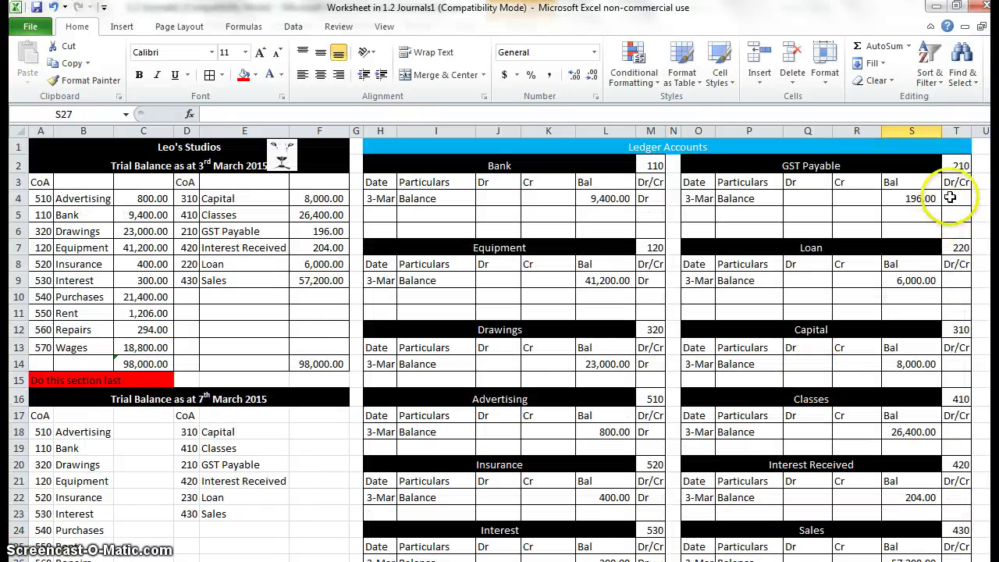
{"action": "left_click", "coordinate": [951, 199]}
{"action": "type", "text": "Cr"}
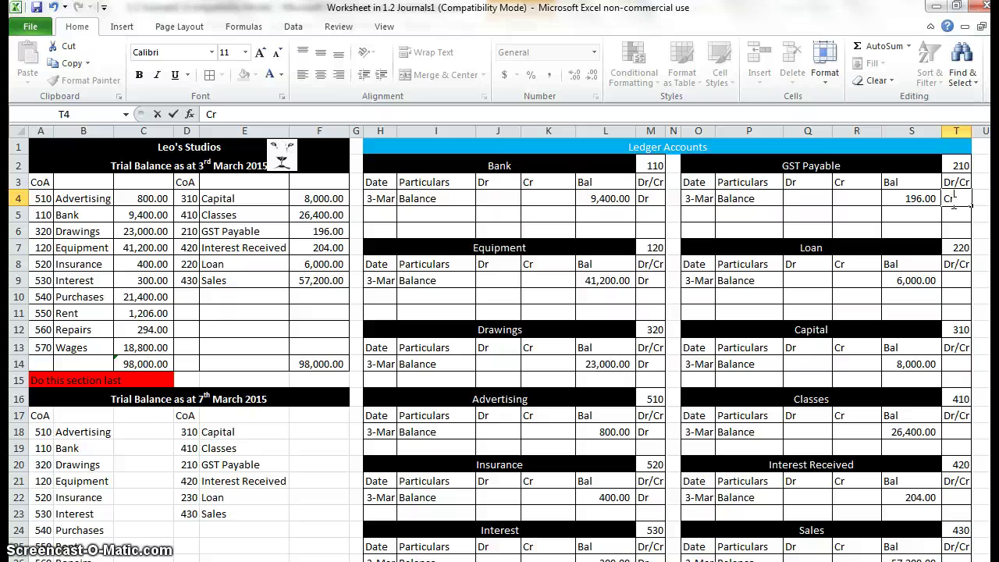
{"action": "left_click", "coordinate": [955, 249]}
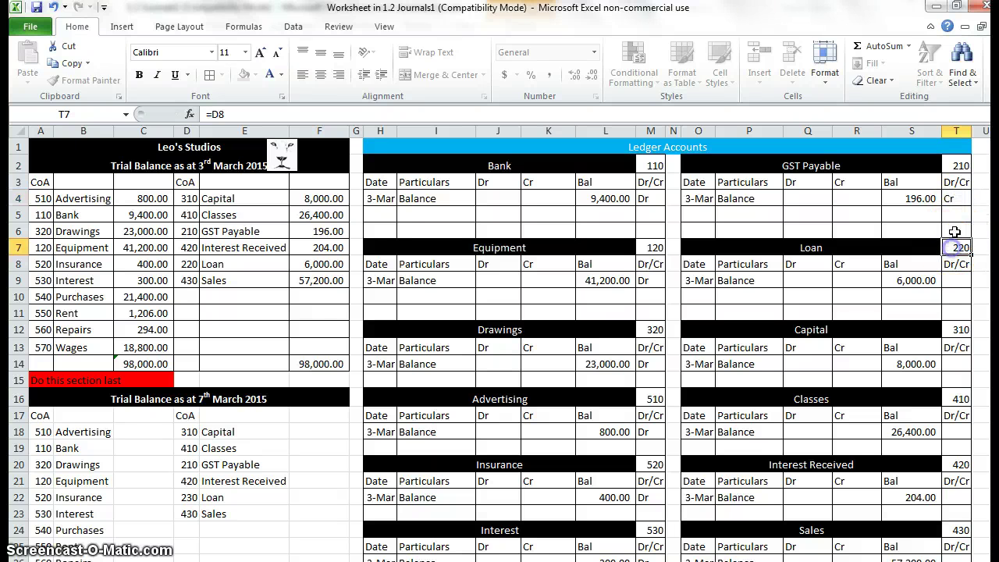
Copy the GST Payable ledger's Cr marker to the Loan and Capital opening balance rows in T9 and T14.
{"action": "left_click", "coordinate": [953, 199]}
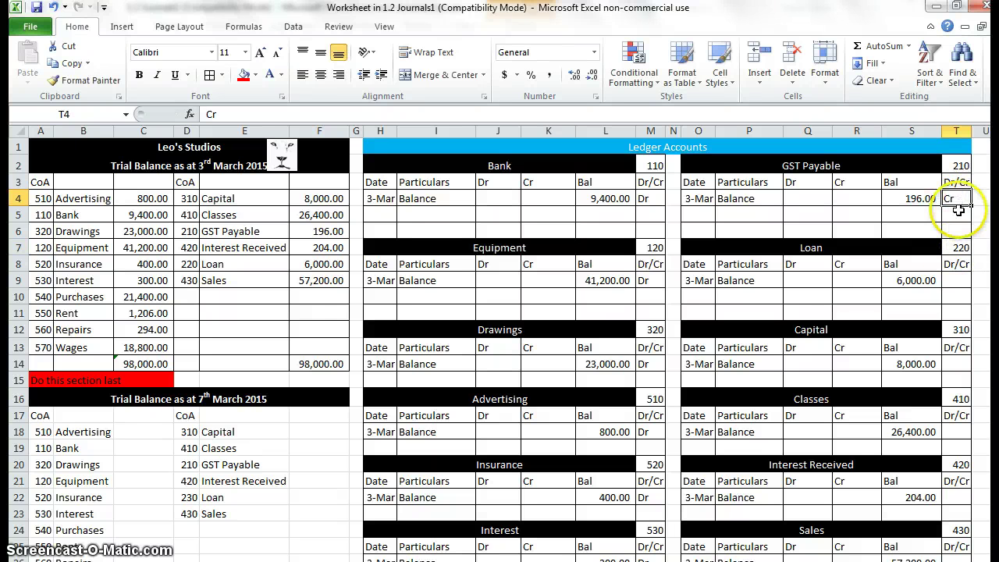
{"action": "key", "text": "ctrl+c"}
{"action": "left_click", "coordinate": [955, 280]}
{"action": "key", "text": "ctrl+v"}
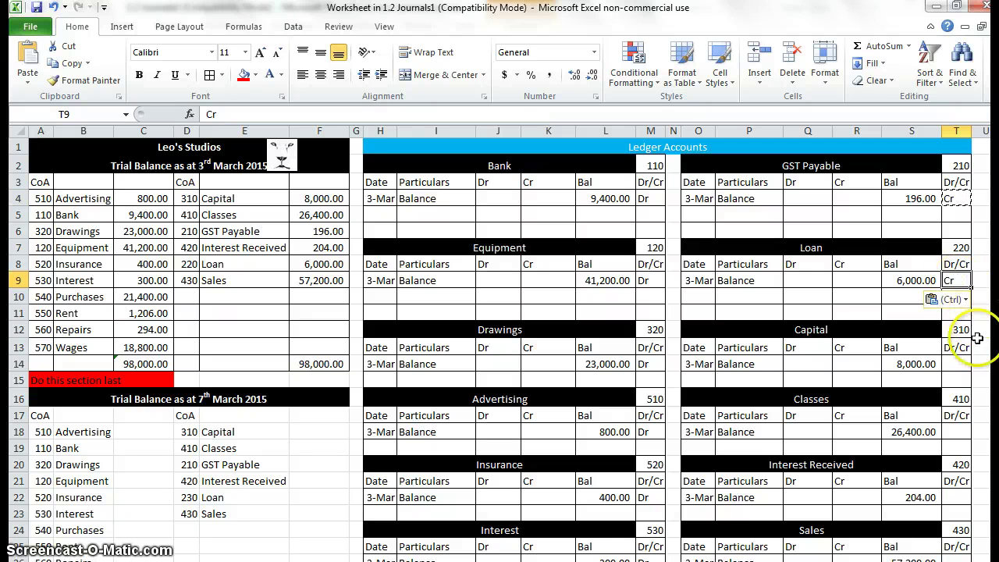
{"action": "left_click", "coordinate": [959, 364]}
{"action": "key", "text": "ctrl+v"}
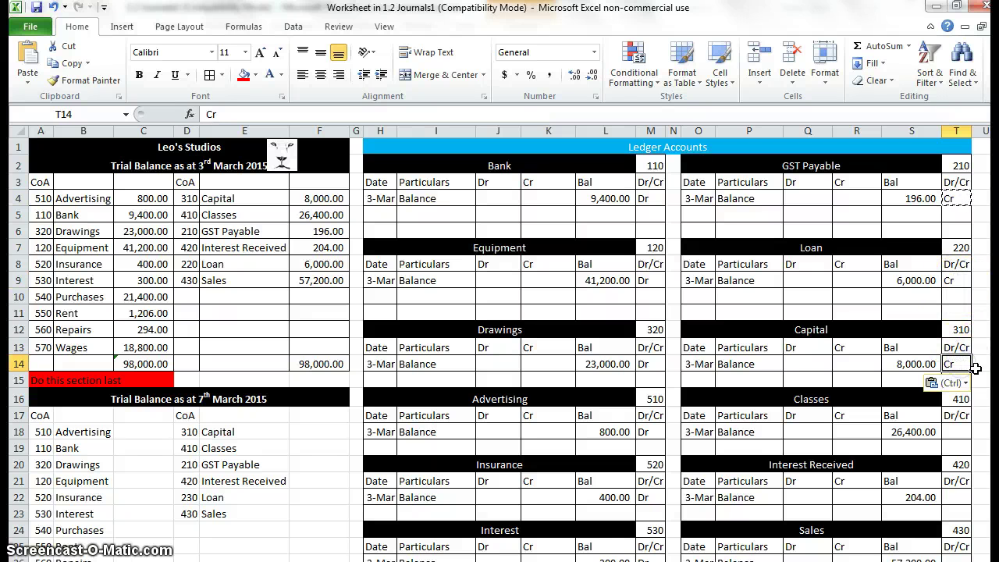
Paste the copied Cr marker beside the Classes, Interest Received and Sales opening balances in T18, T22 and T26.
{"action": "left_click", "coordinate": [965, 432]}
{"action": "key", "text": "ctrl+v"}
{"action": "left_click", "coordinate": [965, 497]}
{"action": "key", "text": "ctrl+v"}
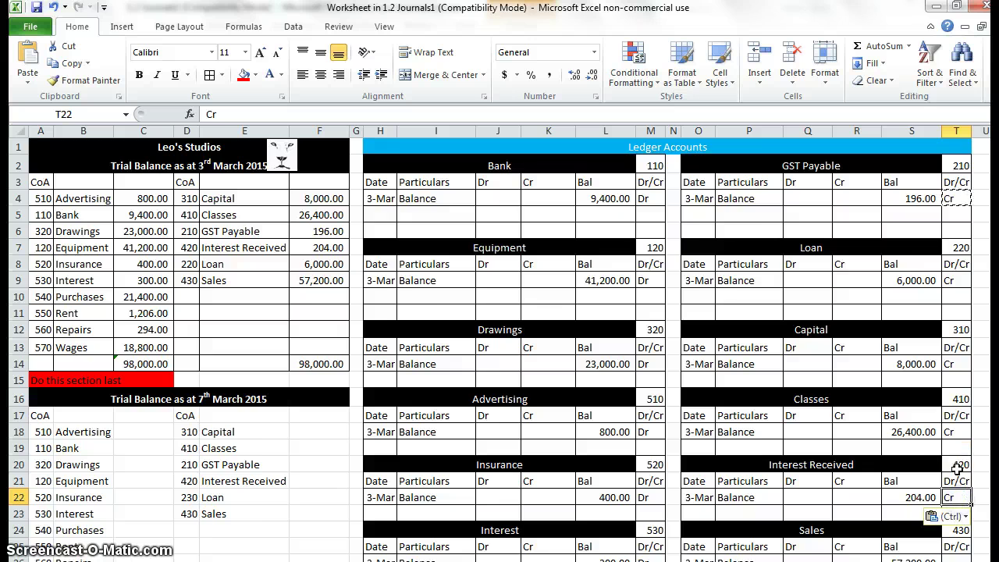
{"action": "scroll", "coordinate": [962, 470], "scroll_direction": "down", "scroll_amount": 1}
{"action": "left_click", "coordinate": [961, 511]}
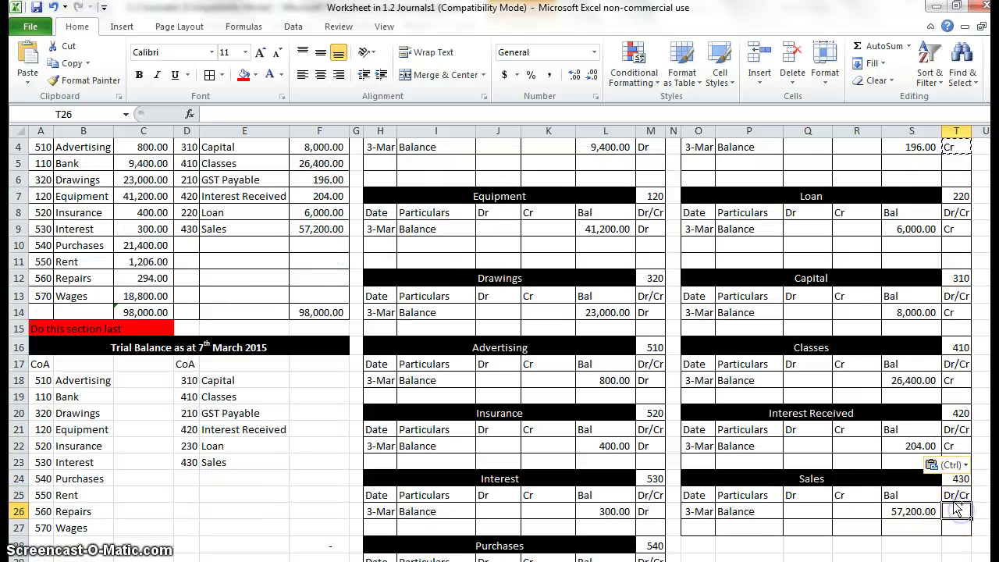
{"action": "key", "text": "ctrl+v"}
{"action": "scroll", "coordinate": [826, 385], "scroll_direction": "up", "scroll_amount": 1}
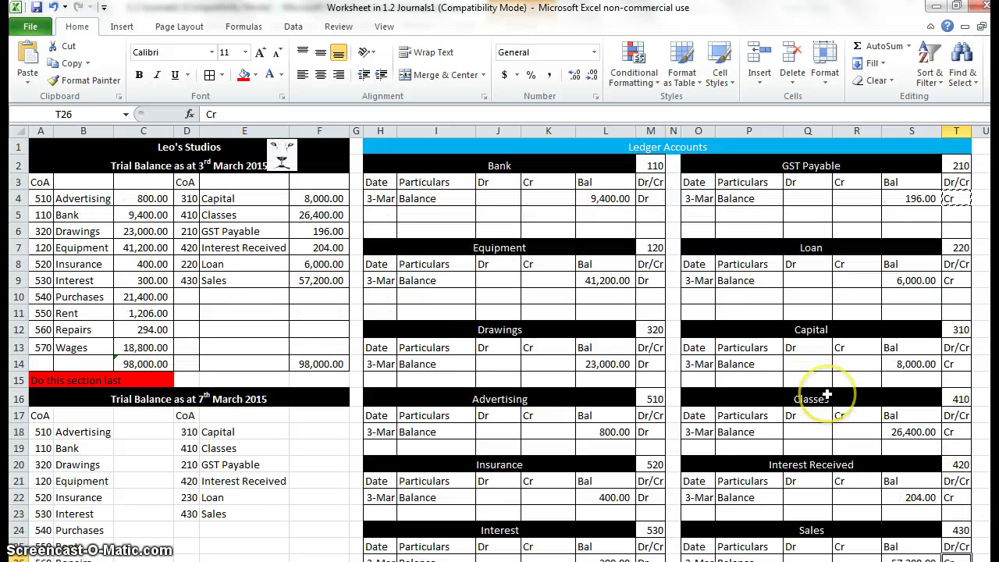